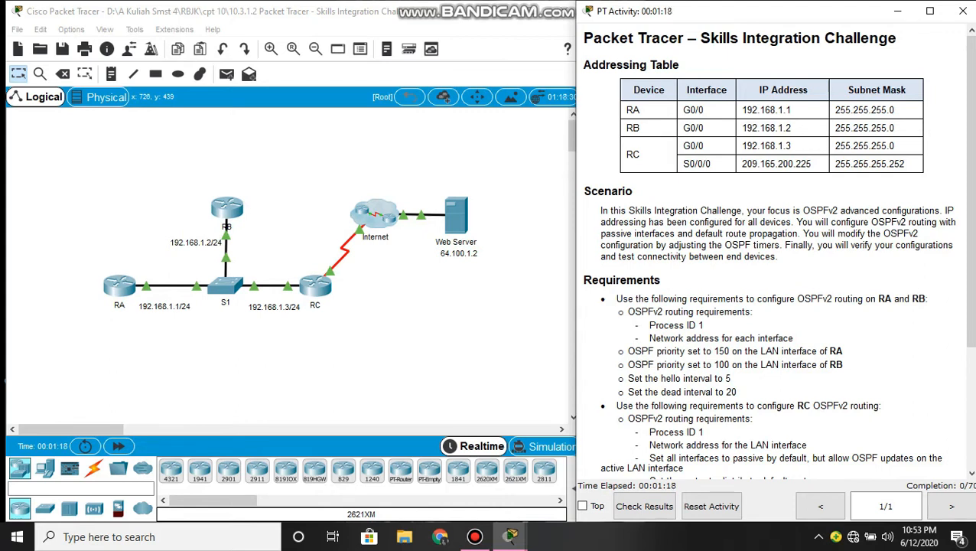
Step: Scroll the activity instructions to the OSPFv2 requirements for RA, RB and RC, then select router RA
scroll(773, 252, down, 2)
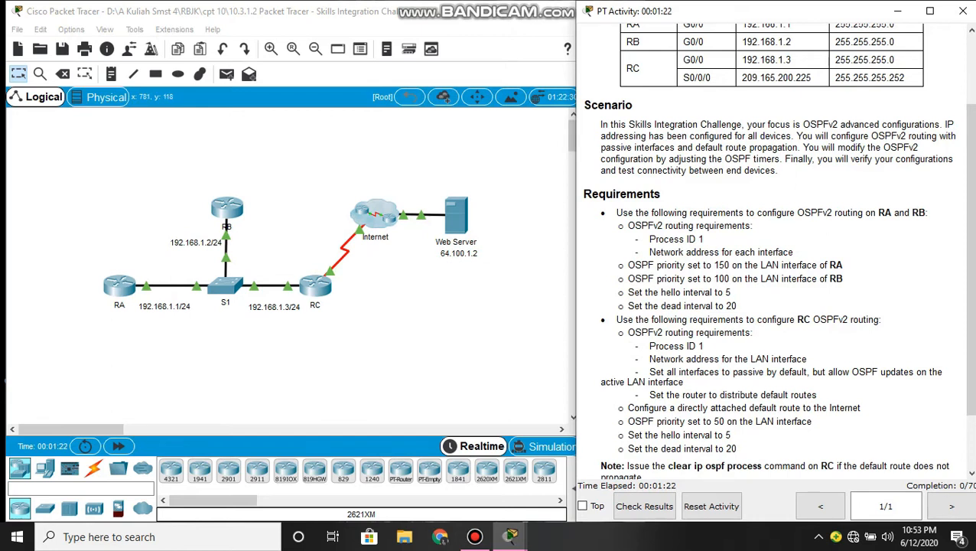
scroll(773, 252, down, 1)
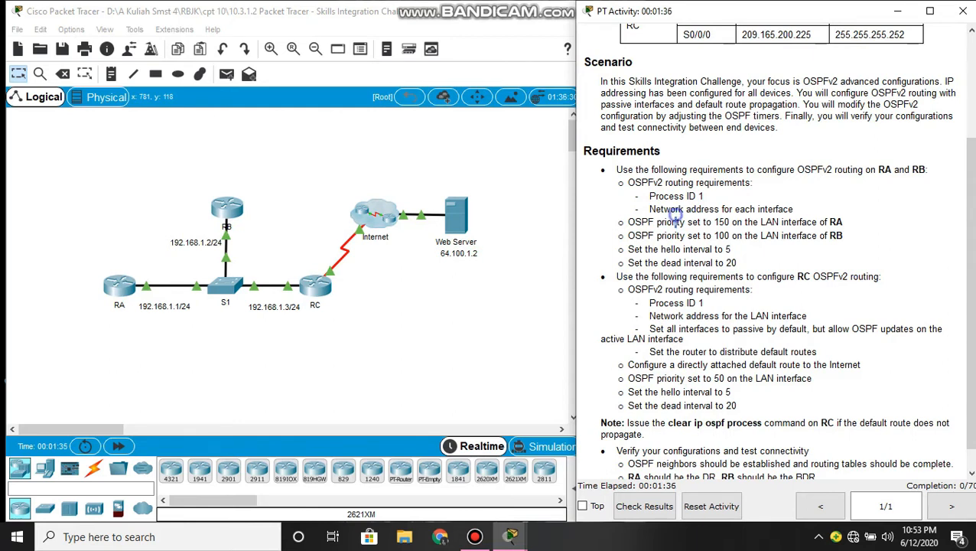
double_click(750, 209)
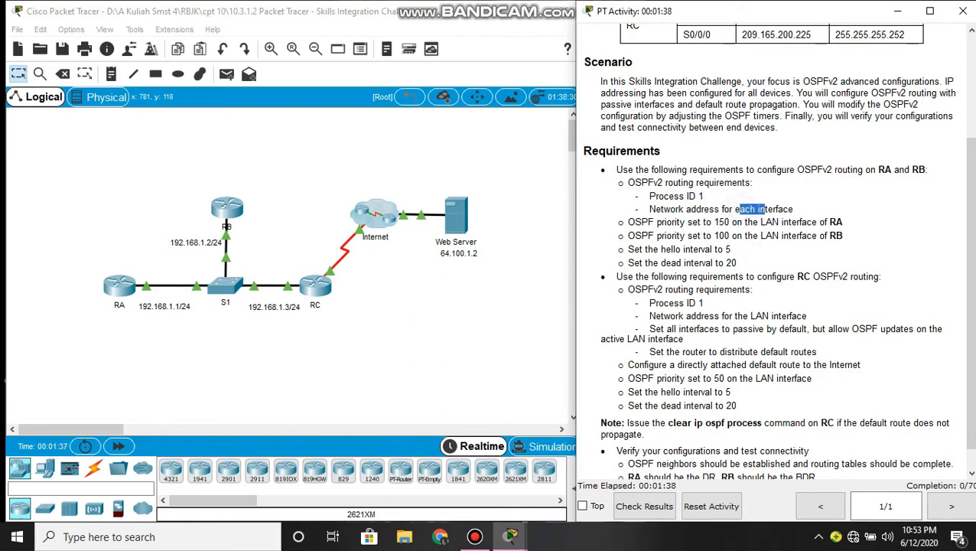
click(680, 234)
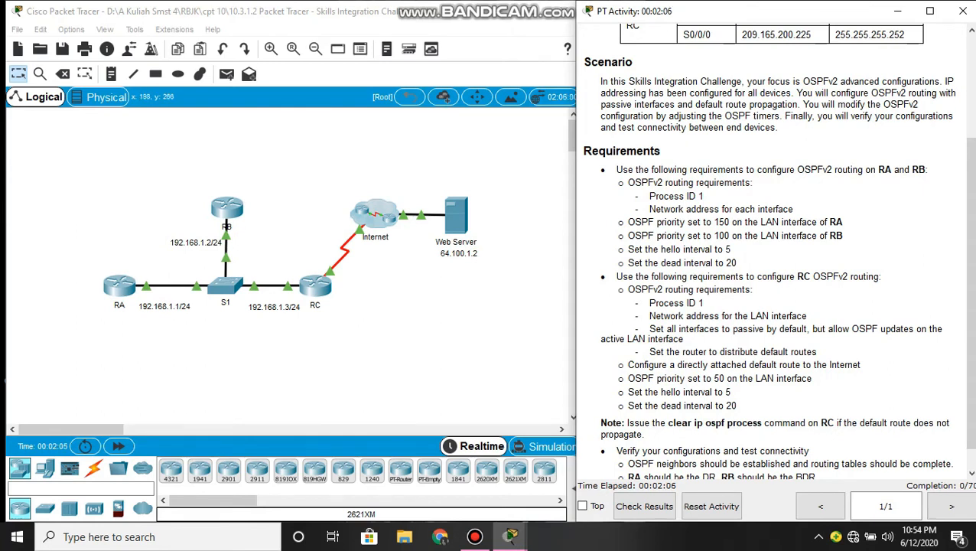
click(118, 285)
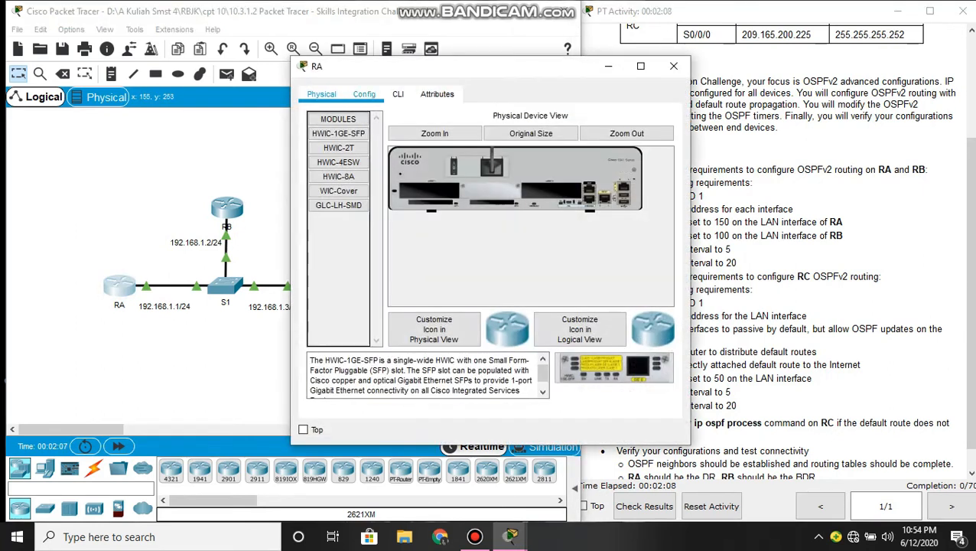
Step: In RA's CLI, enter global configuration mode and start OSPF process 1
click(398, 94)
key(Return)
text(ena)
key(Return)
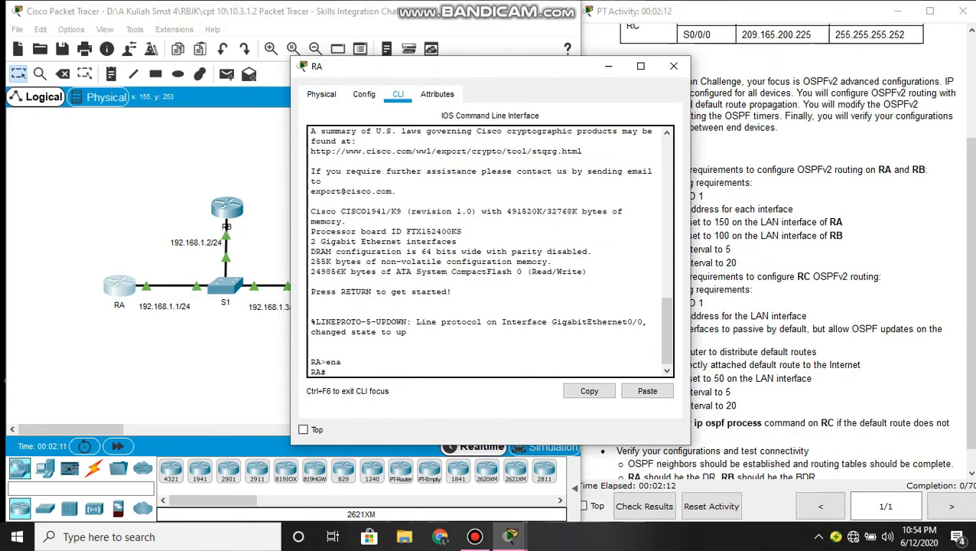
text(conf t)
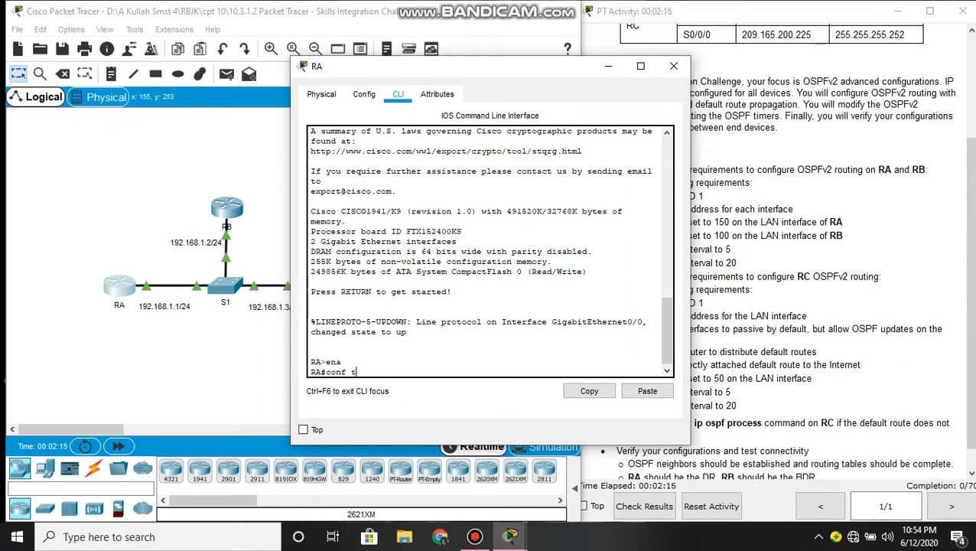
key(Return)
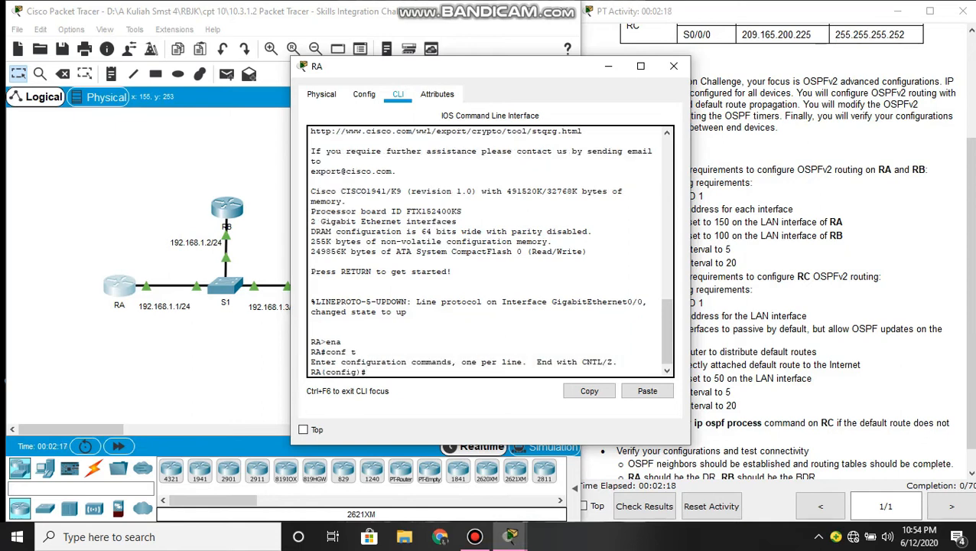
text(rou)
key(Tab)
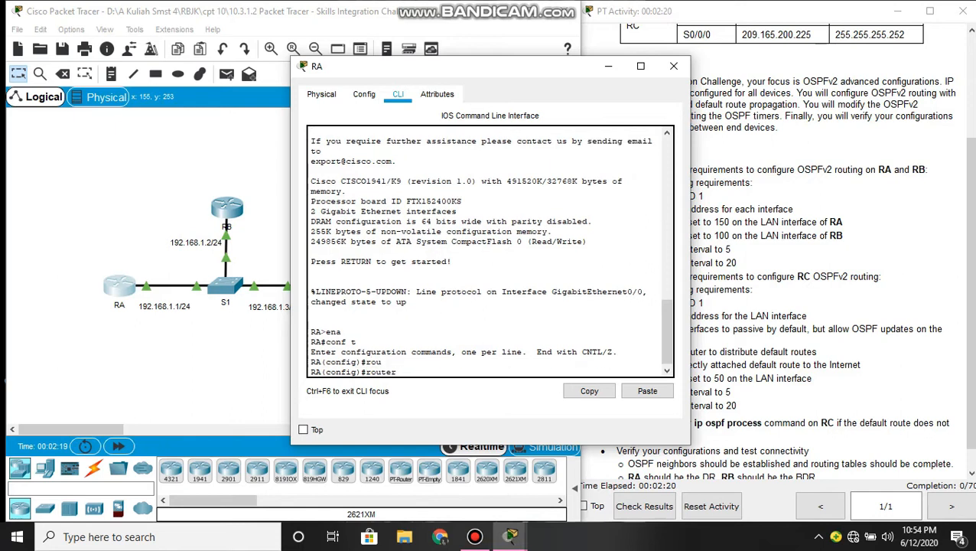
text(os)
key(Tab)
text(1)
key(Return)
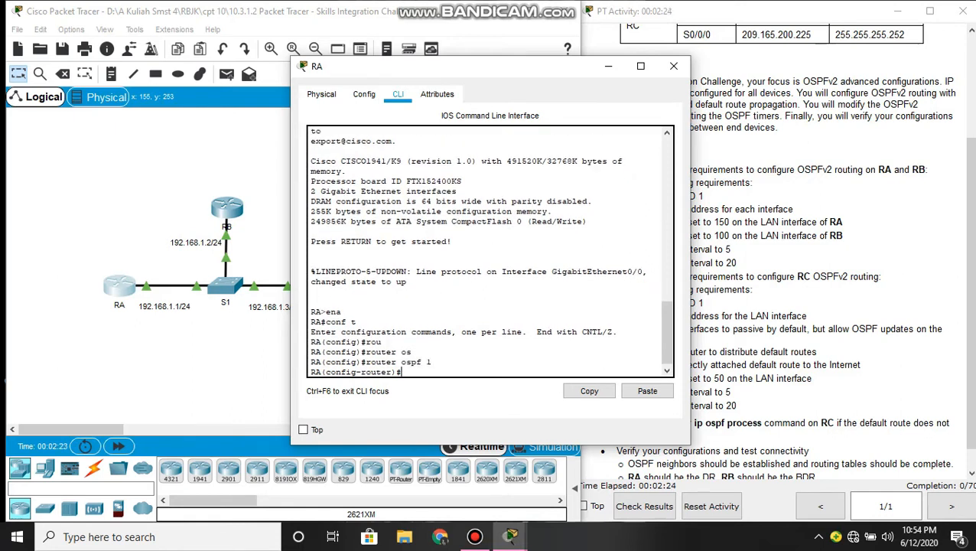
Step: Enable log-adjacency-changes and message-digest authentication for area 0 on RA
text(lo)
key(Tab)
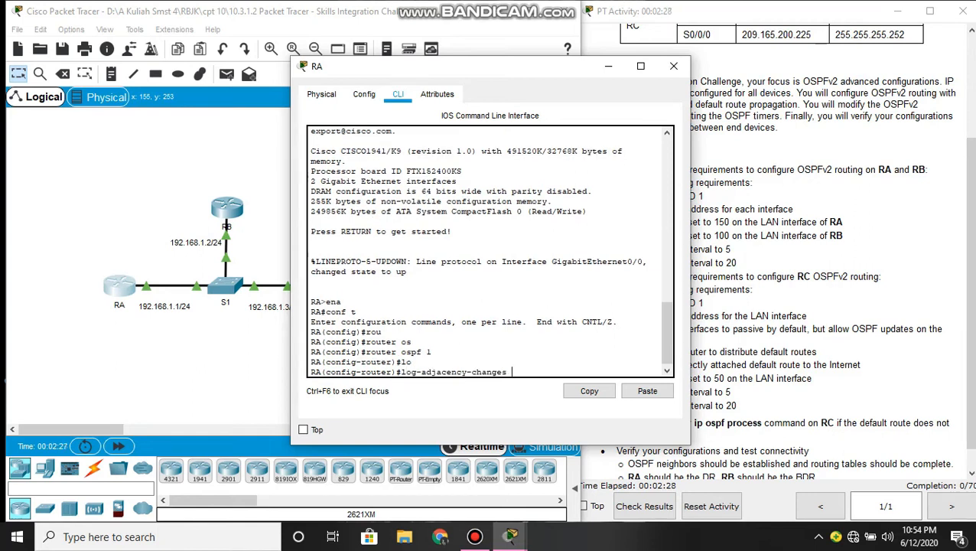
key(Return)
text(are)
key(Tab)
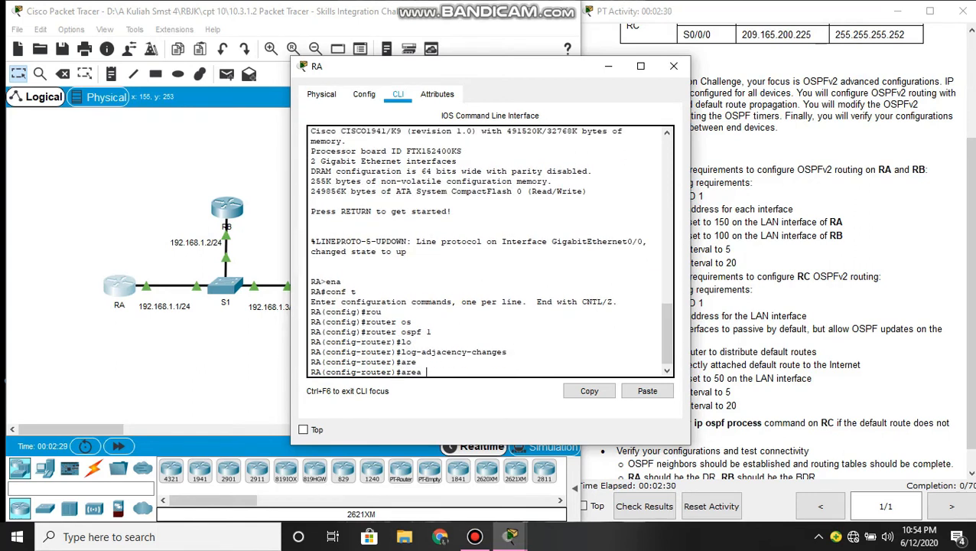
text(au)
key(Tab)
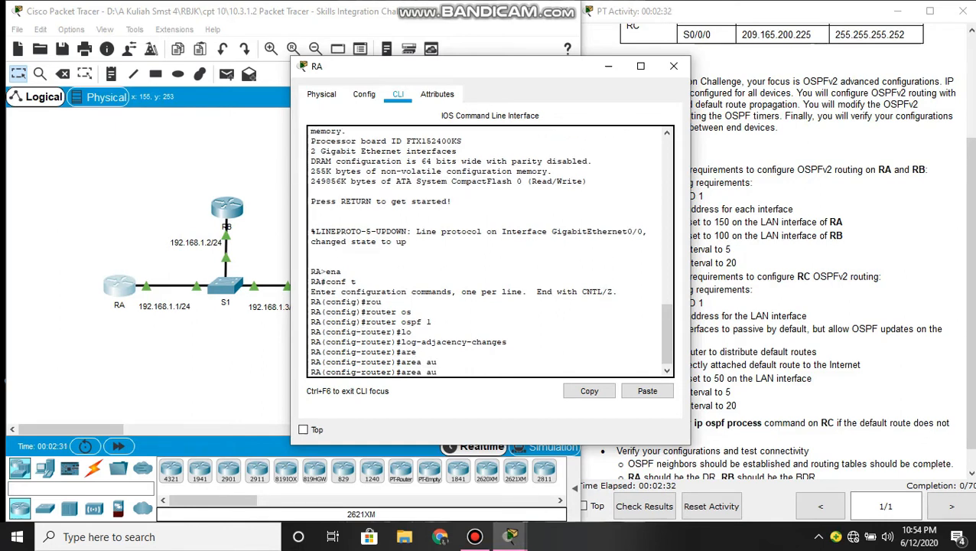
text(t)
key(Tab)
key(BackSpace)
text(h)
key(Tab)
key(BackSpace)
key(BackSpace)
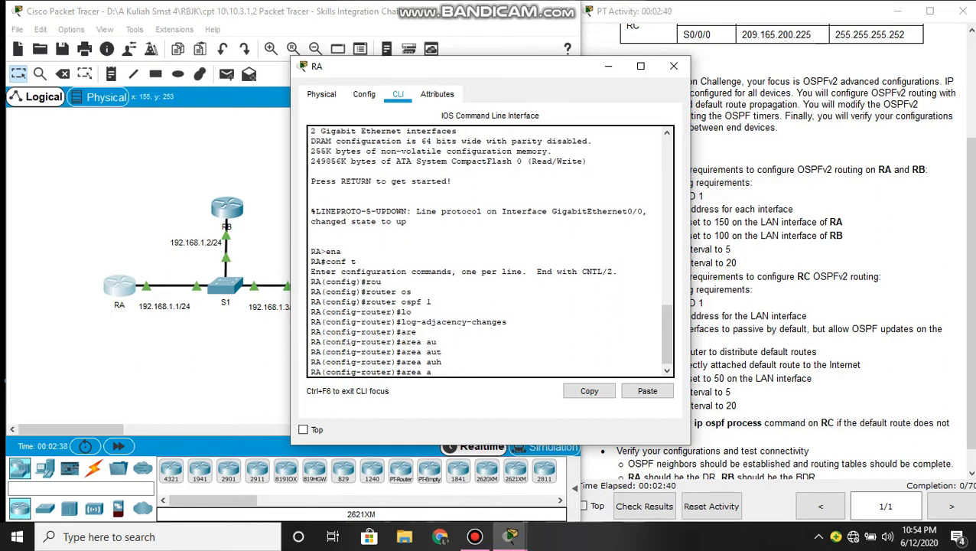
key(BackSpace)
key(BackSpace)
key(BackSpace)
text(0 au)
key(Tab)
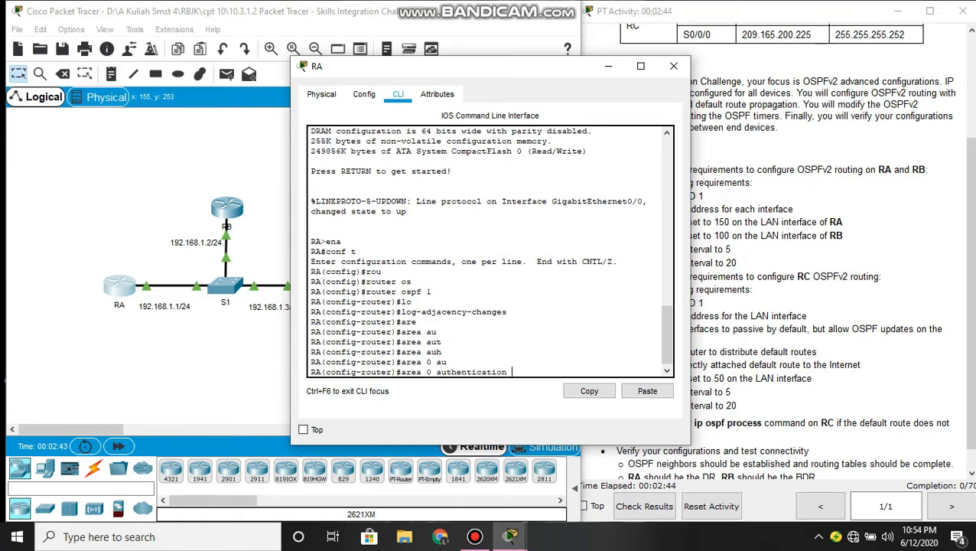
text(me)
key(Tab)
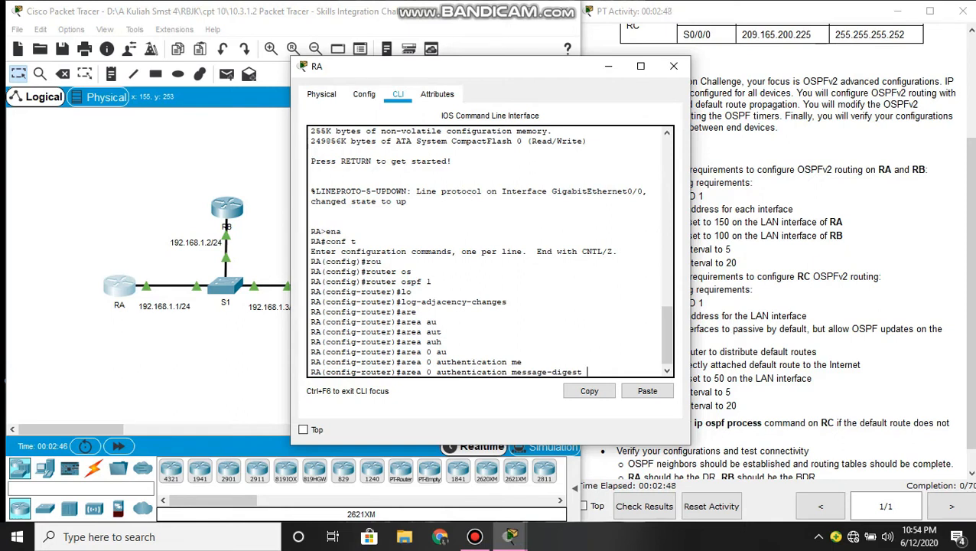
key(Return)
Step: Advertise network 192.168.1.0 0.0.0.255 in area 0 on RA
text(net)
key(Tab)
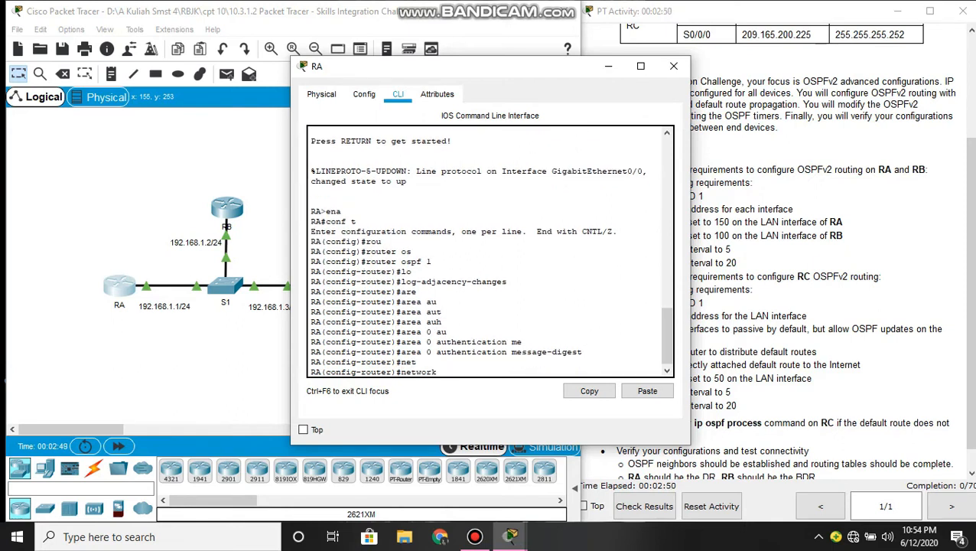
text(192)
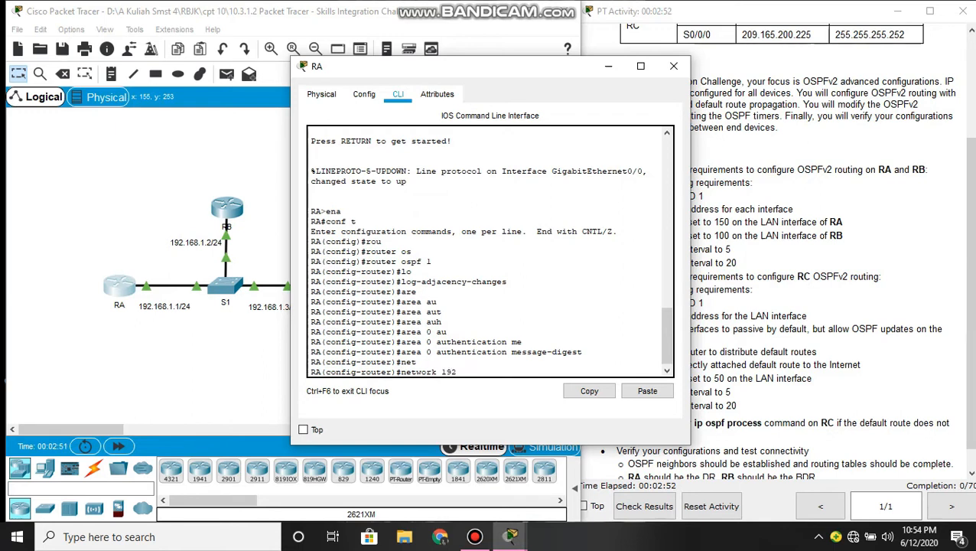
text(.168)
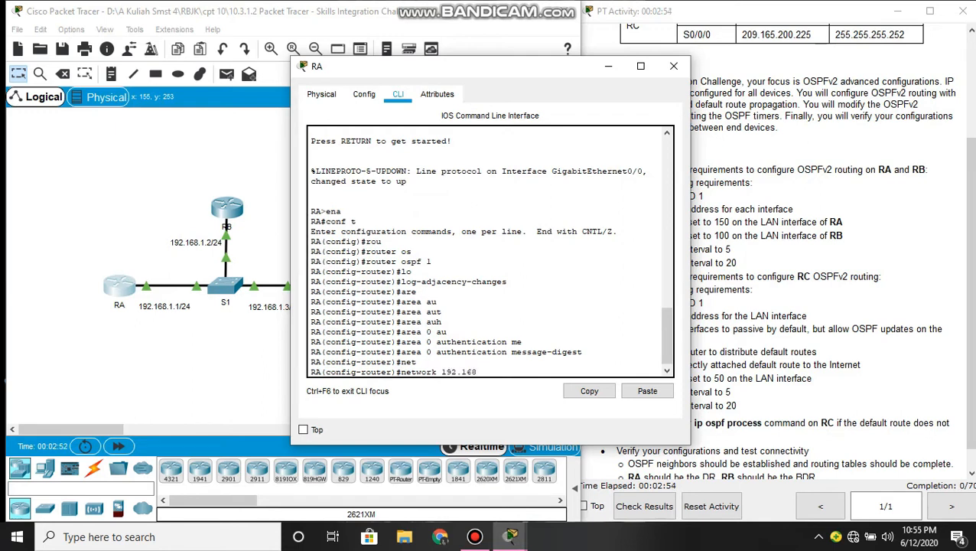
text(.1.0 0.0.0.255 area 0)
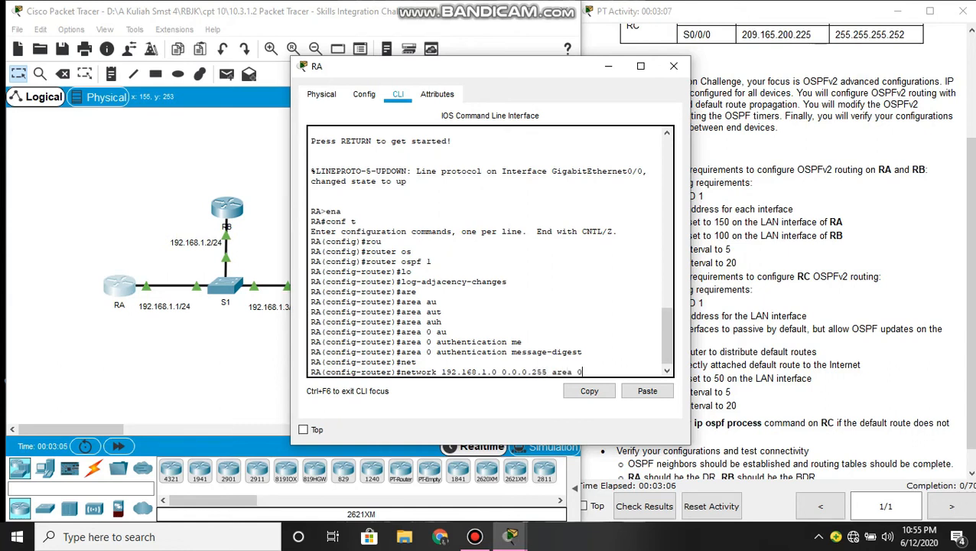
key(Return)
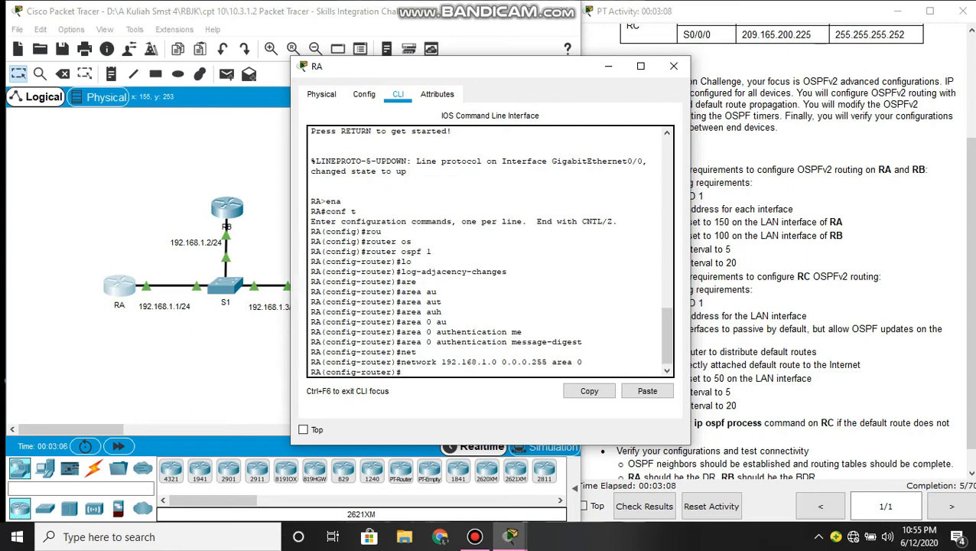
text(int g0/0)
key(Return)
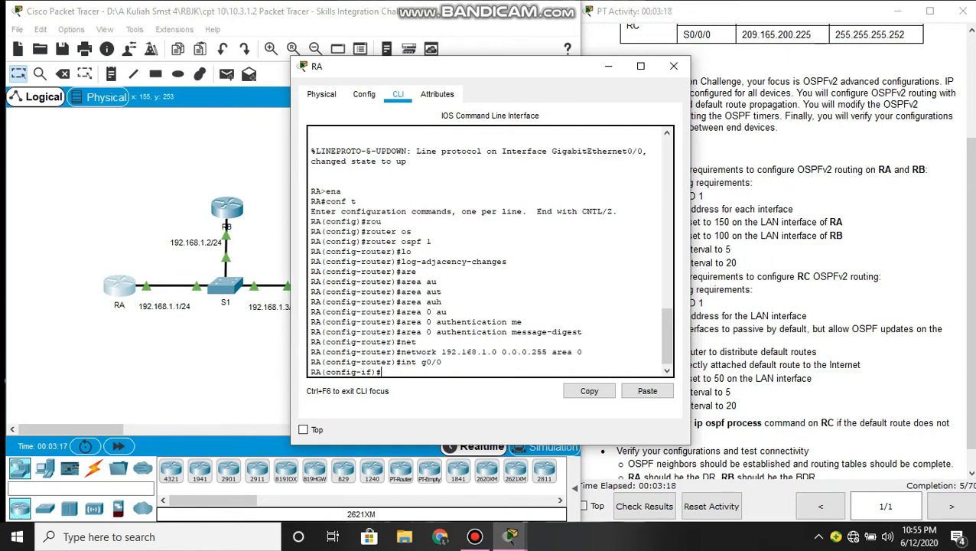
Step: Set OSPF message-digest-key 1 md5 with the authentication key on RA's g0/0
text(ip os)
key(Tab)
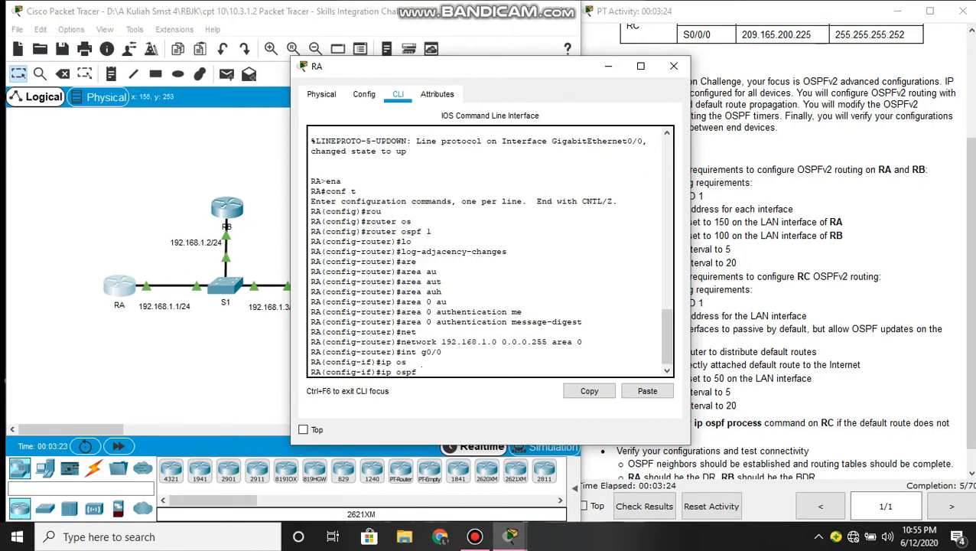
text(me)
key(Tab)
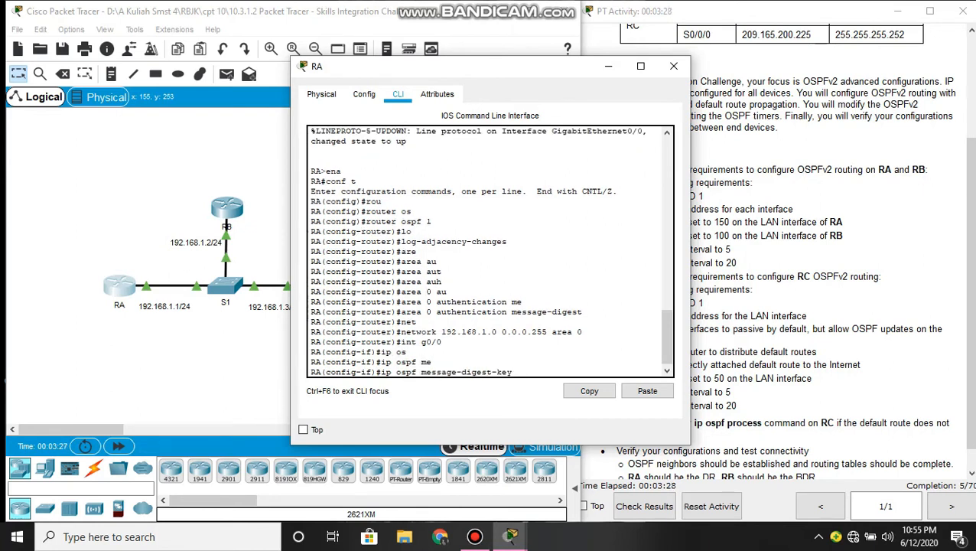
text(1 mds)
key(BackSpace)
text(5 cisco)
key(Return)
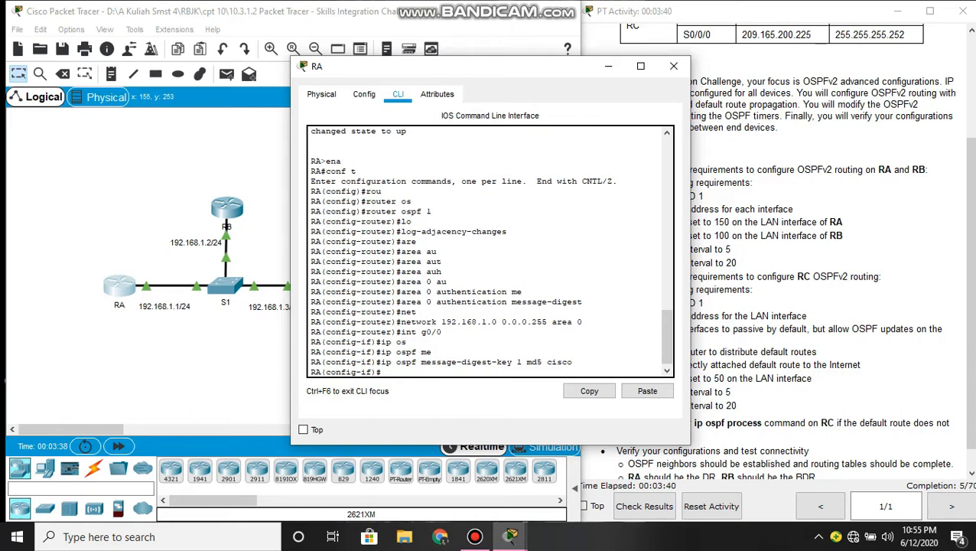
Step: Set RA's g0/0 OSPF hello interval to 5 and dead interval to 20
text(ip op)
text(s)
key(Tab)
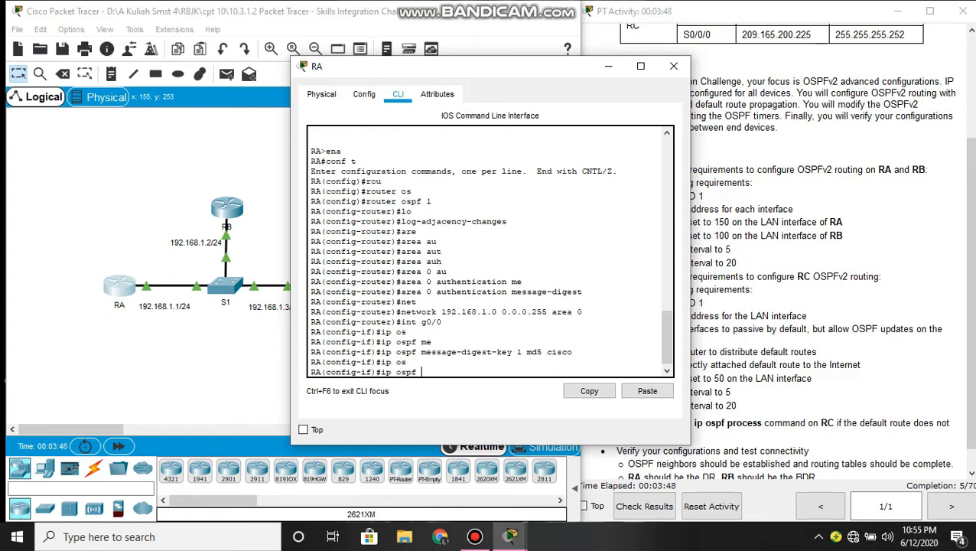
text(he)
key(Tab)
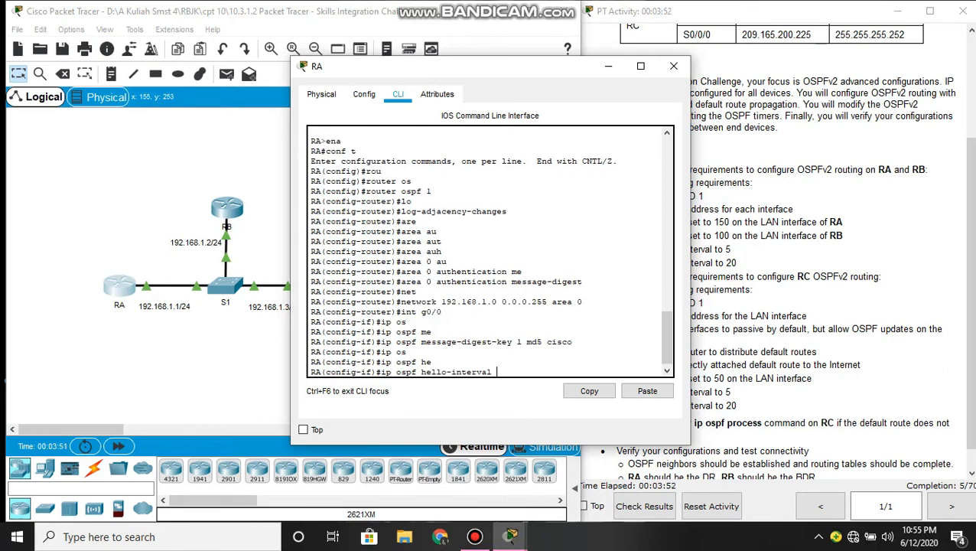
text(5)
key(Return)
text(ip)
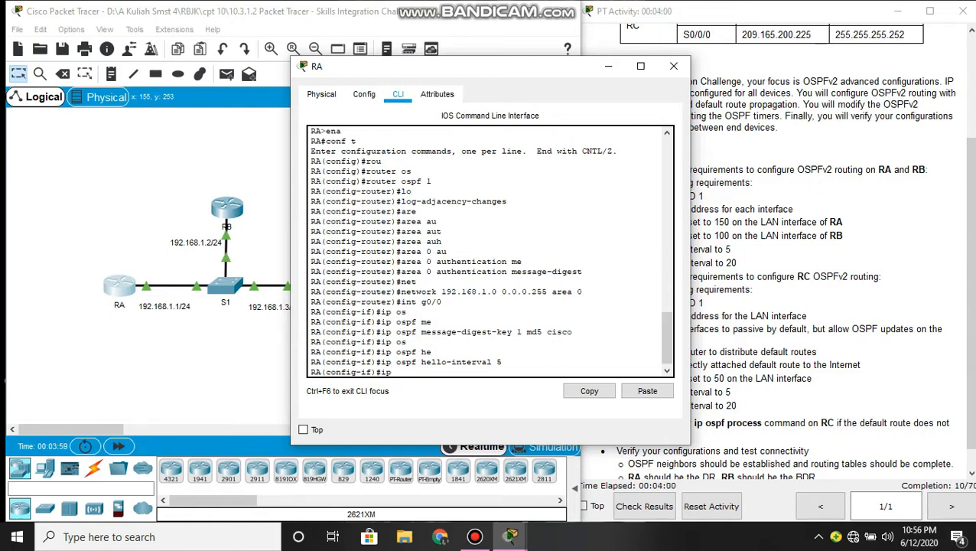
text( os)
key(Tab)
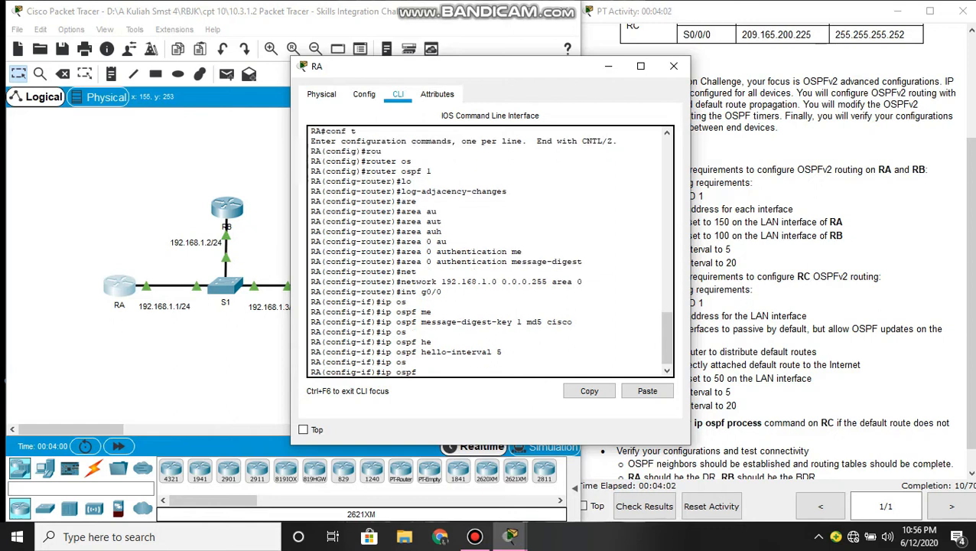
text(d)
key(Tab)
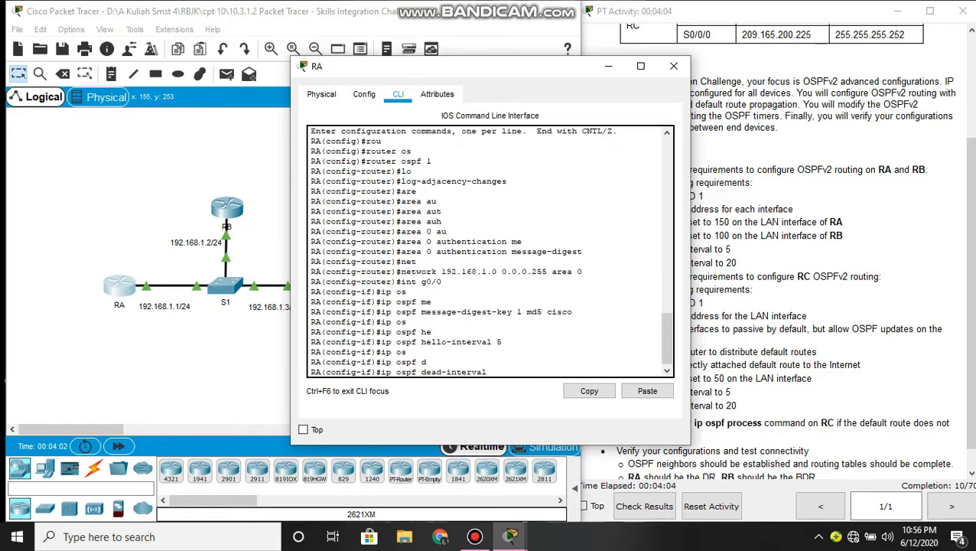
text(20)
key(Return)
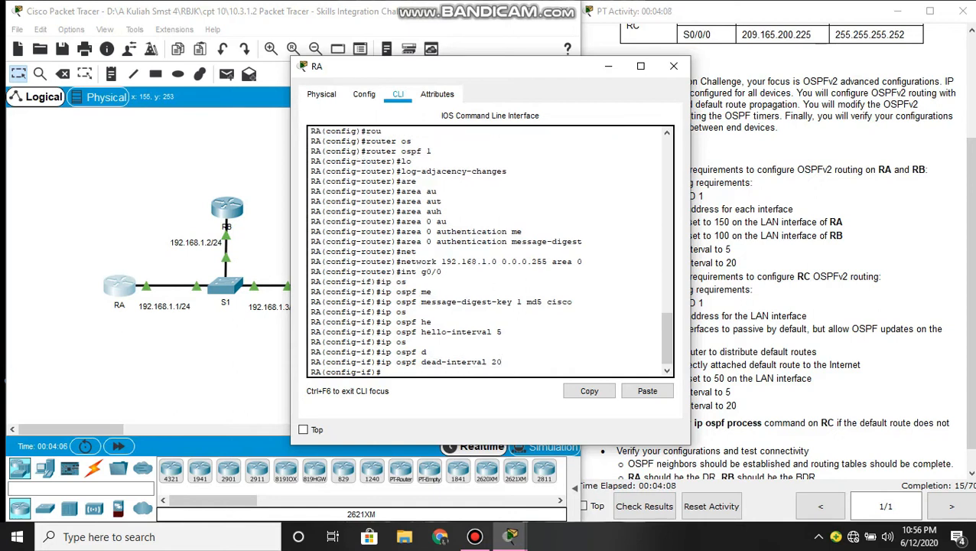
Step: Set OSPF priority 150 on RA's g0/0
text(ip os)
key(Tab)
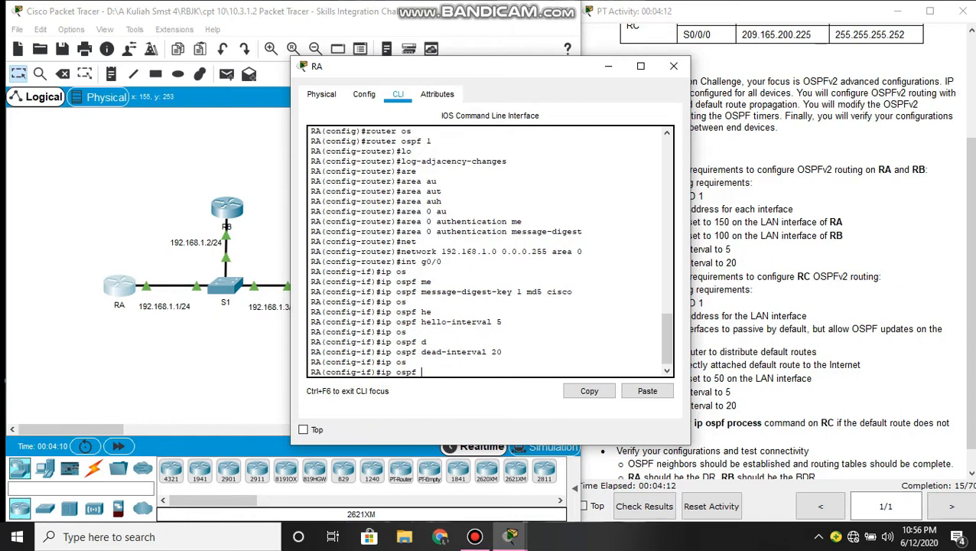
text(pr)
key(Tab)
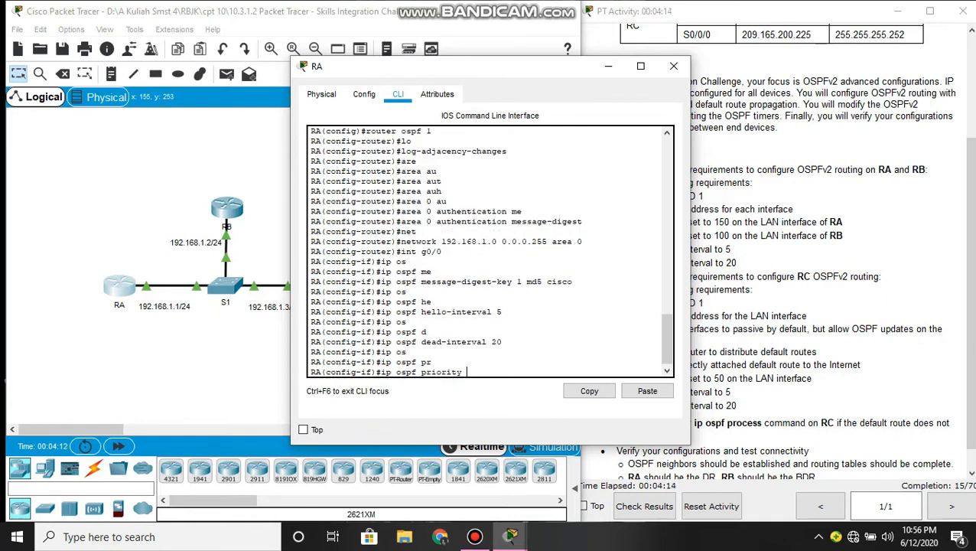
text(150)
key(Return)
key(Return)
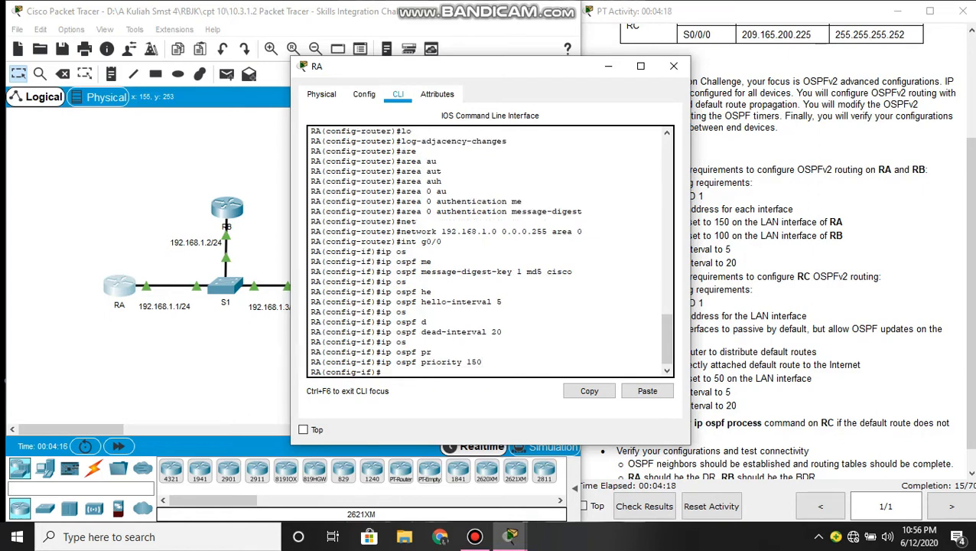
Step: Exit configuration mode, save RA's configuration with write memory, and close RA's window
text(end)
key(Return)
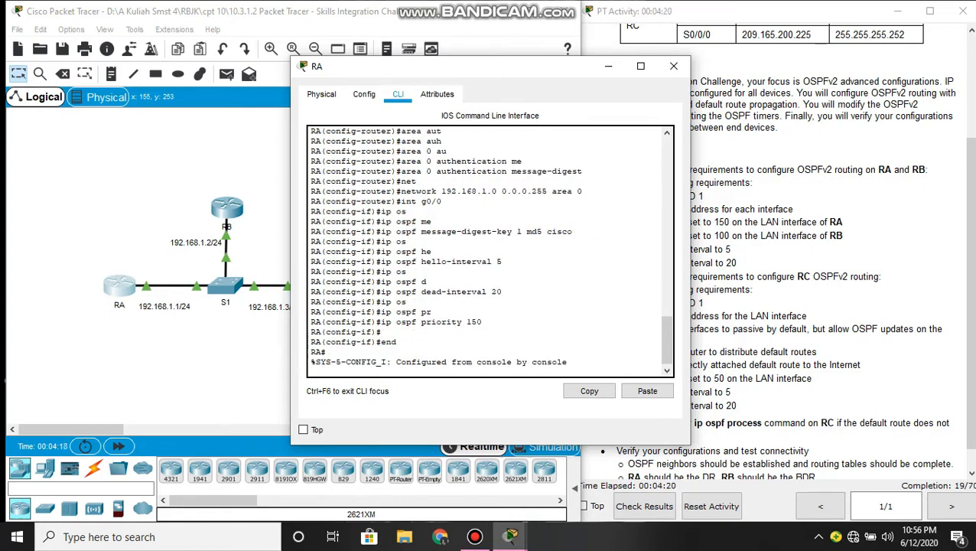
key(Return)
text(wr)
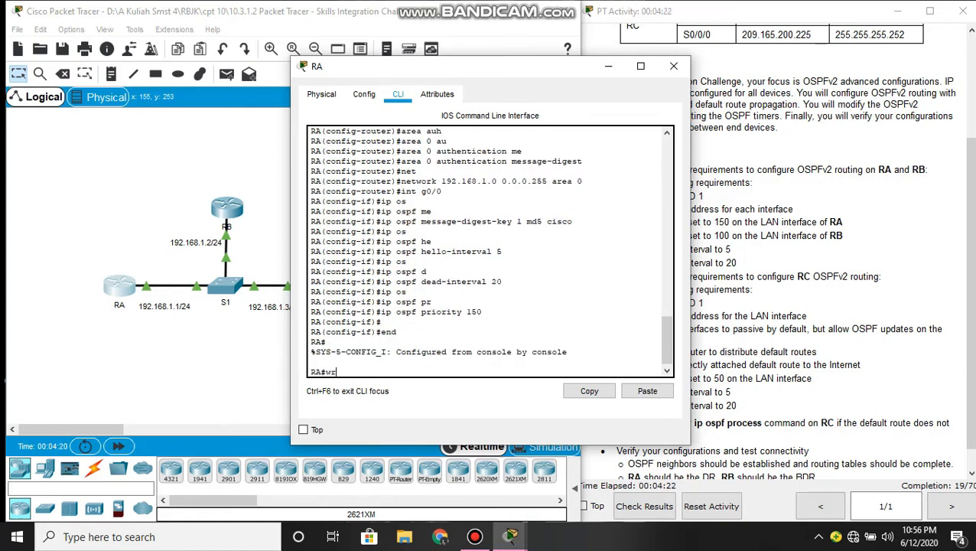
key(Tab)
text(me)
key(Tab)
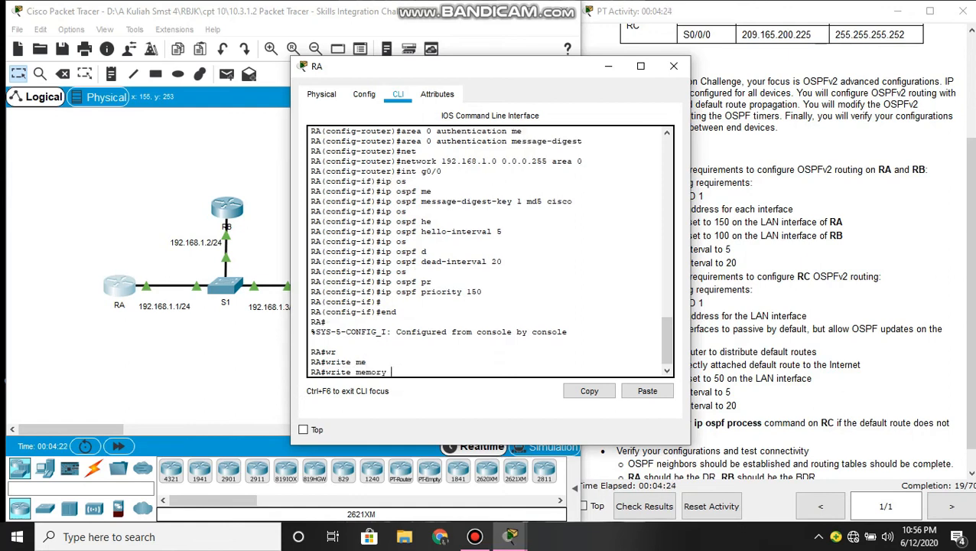
key(Return)
key(Return)
key(Return)
key(Return)
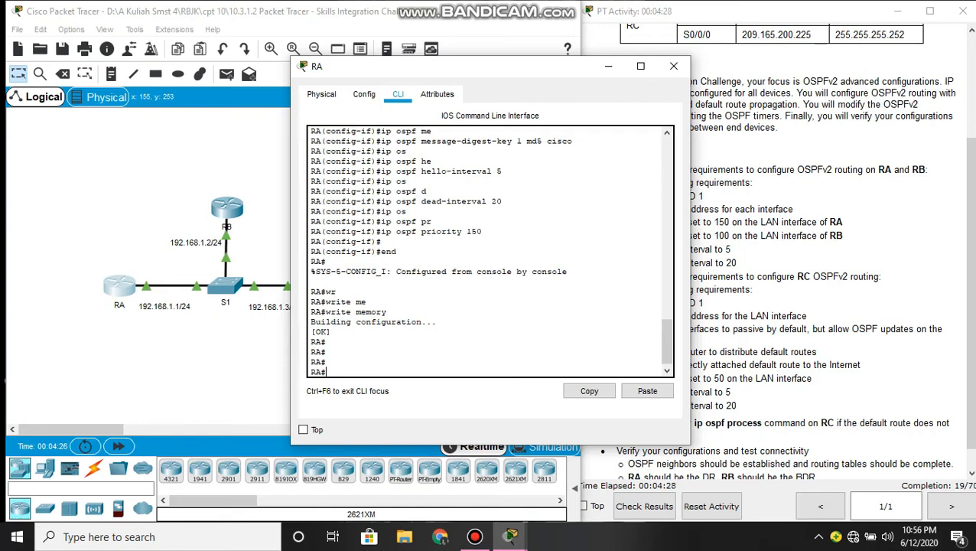
click(674, 66)
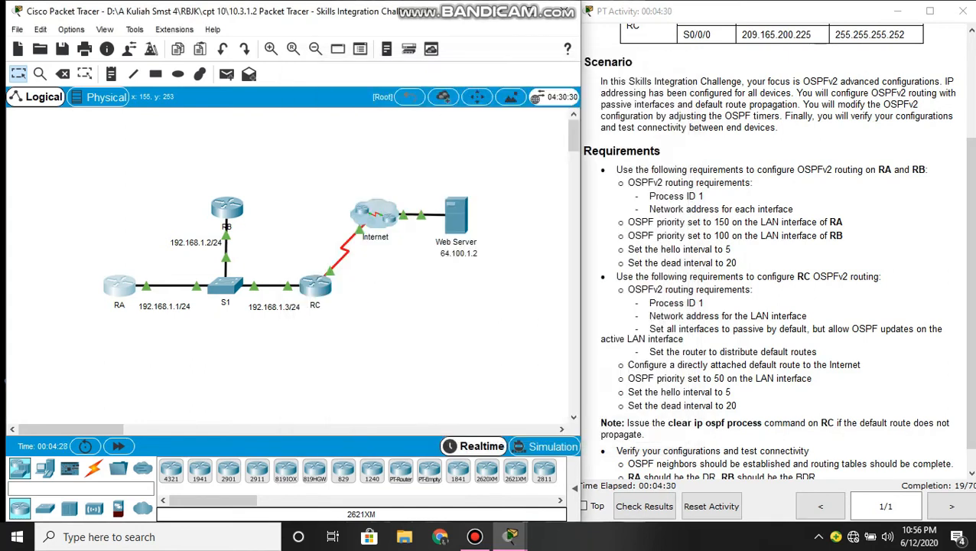
Step: Open RB's CLI, enter global configuration mode and start OSPF process 1
click(227, 208)
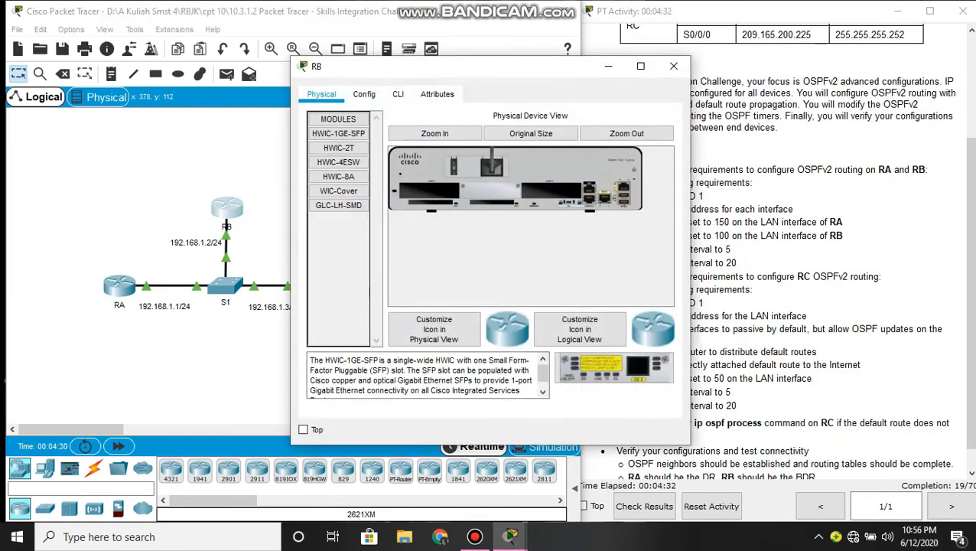
click(399, 95)
key(Return)
text(ena)
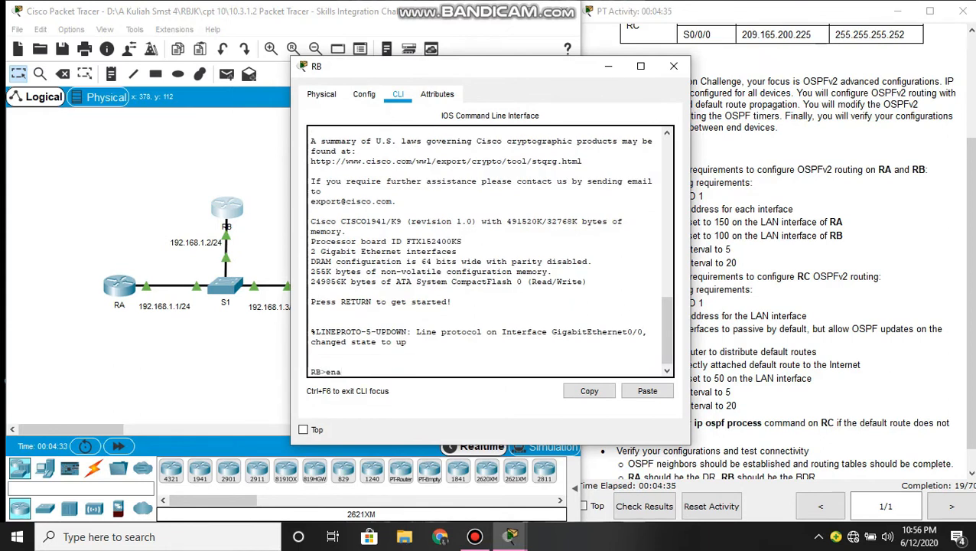
key(Return)
text(conf t)
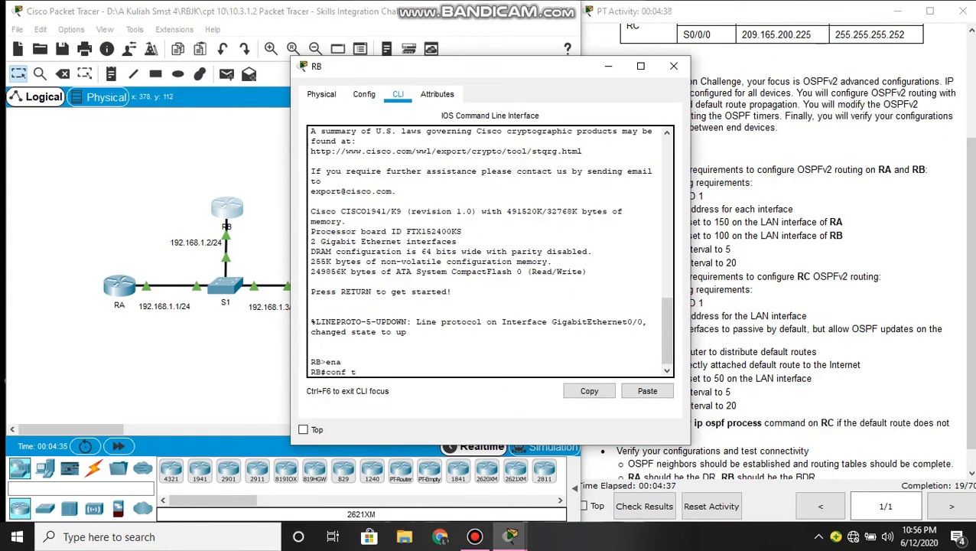
key(Return)
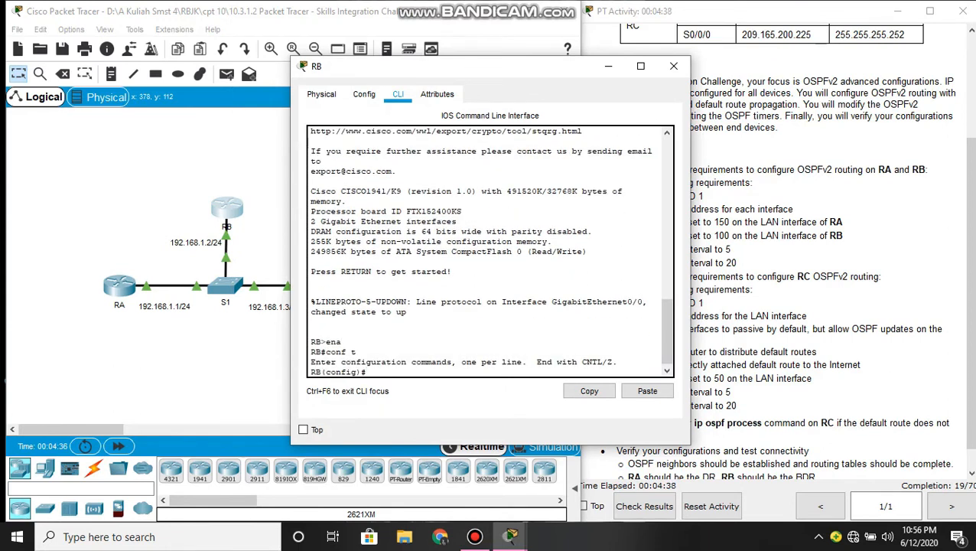
text(rou)
key(Tab)
text(os)
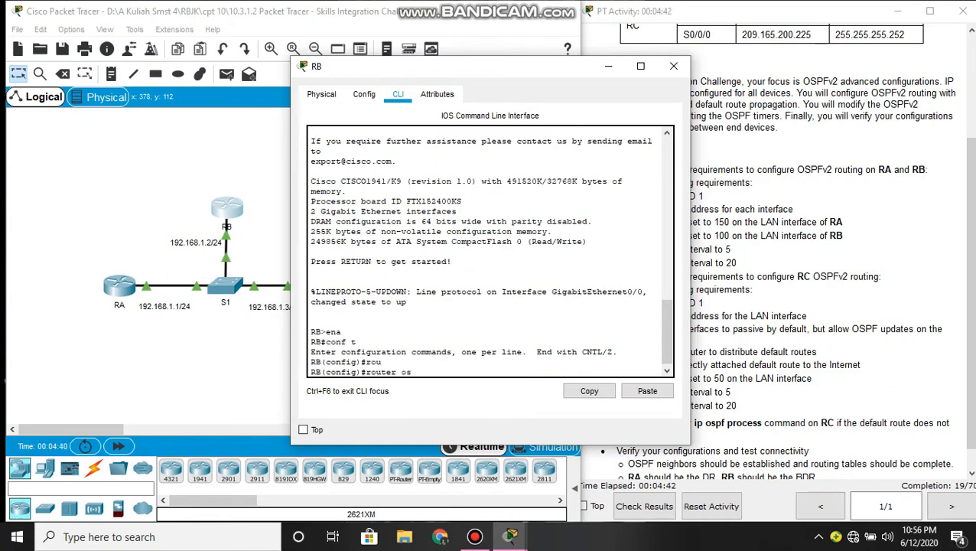
key(Tab)
text(1)
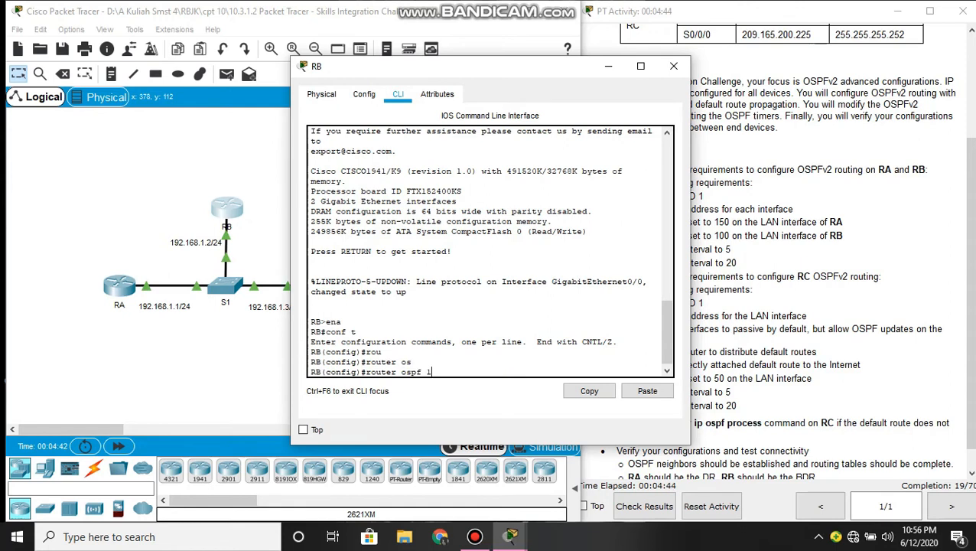
key(Return)
Step: Enable log-adjacency-changes and message-digest authentication for area 0 on RB
text(lo)
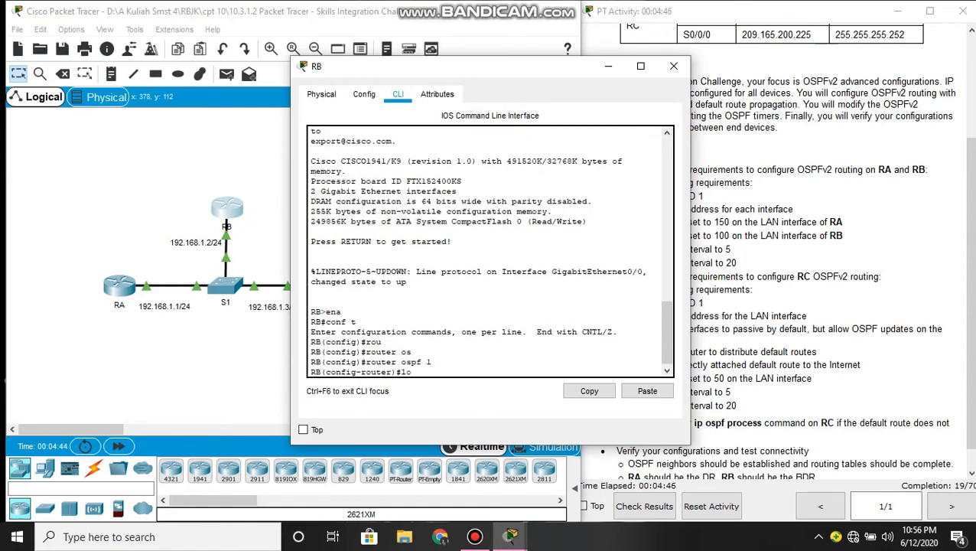
key(Tab)
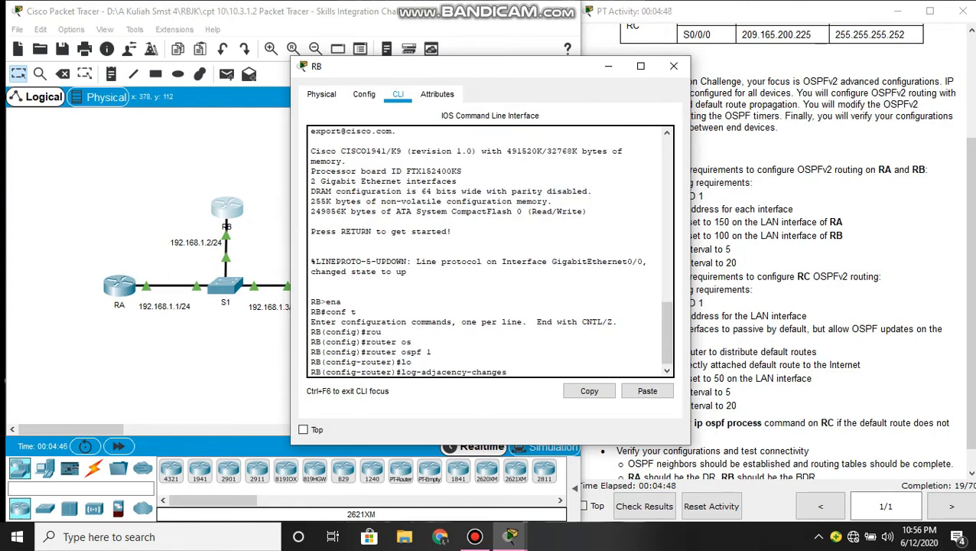
key(Return)
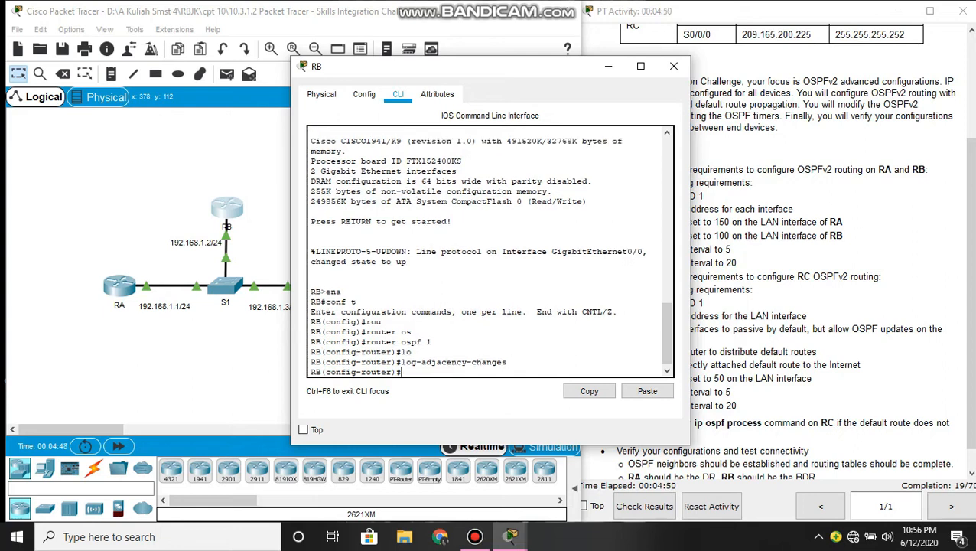
text(area 0 au)
key(Tab)
text(m)
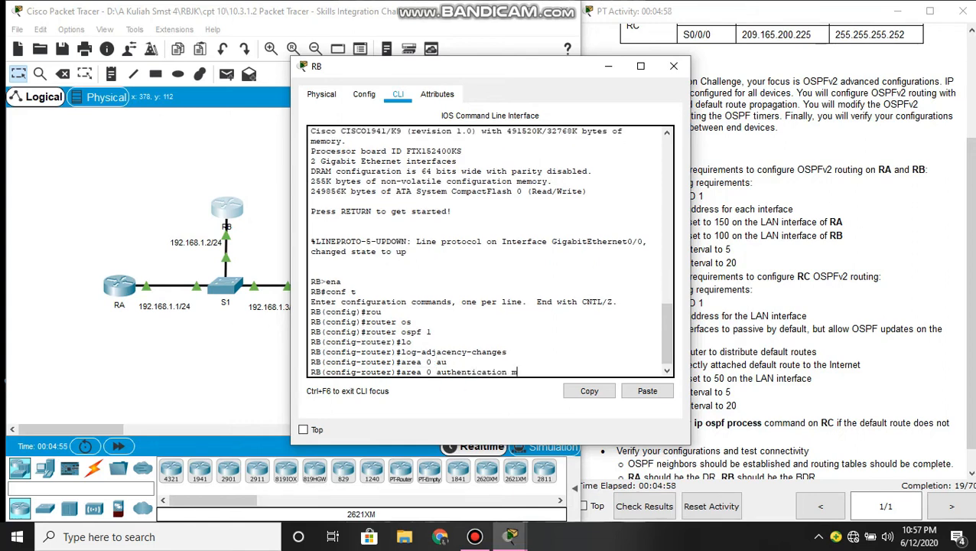
key(Tab)
key(Return)
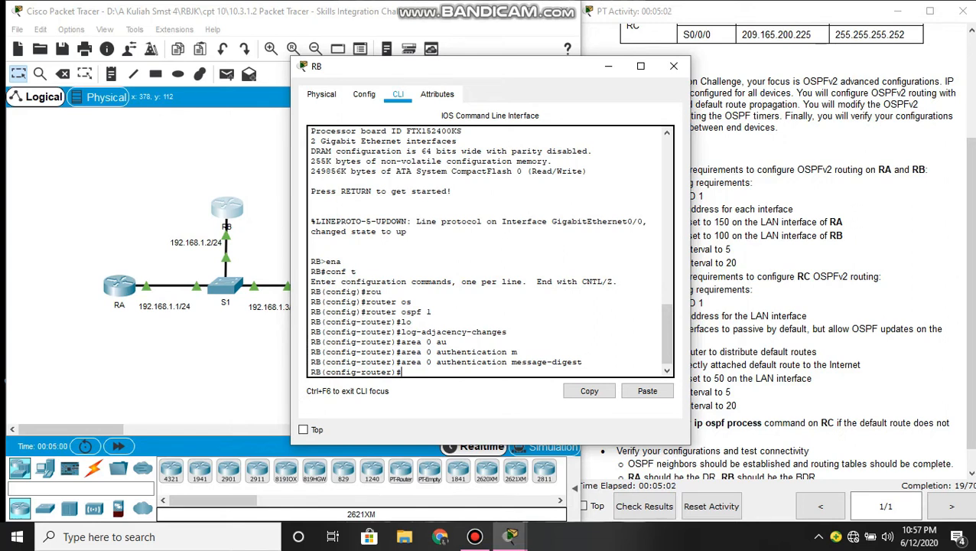
Step: Advertise network 192.168.1.0 0.0.0.255 in area 0 on RB
text(net)
key(Tab)
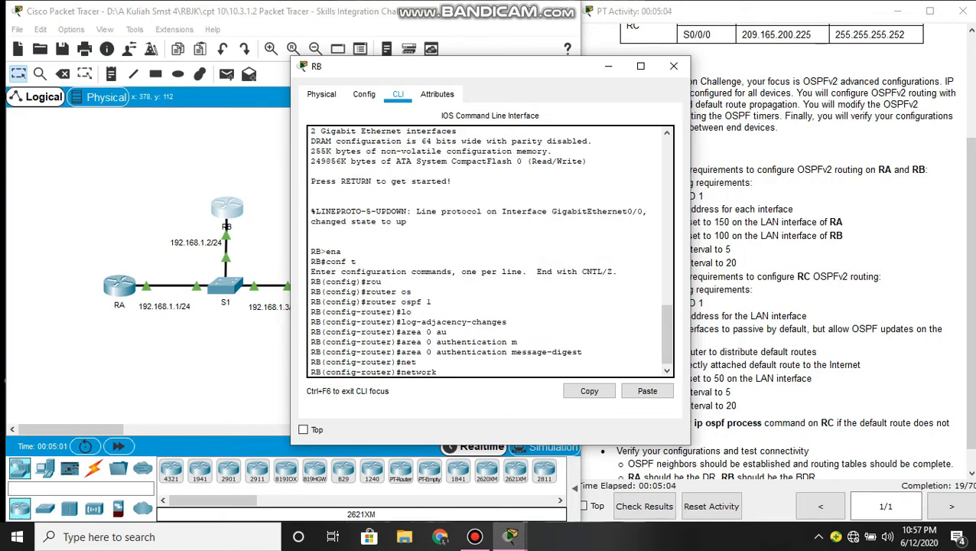
text(192.168.1.0 0.0.0)
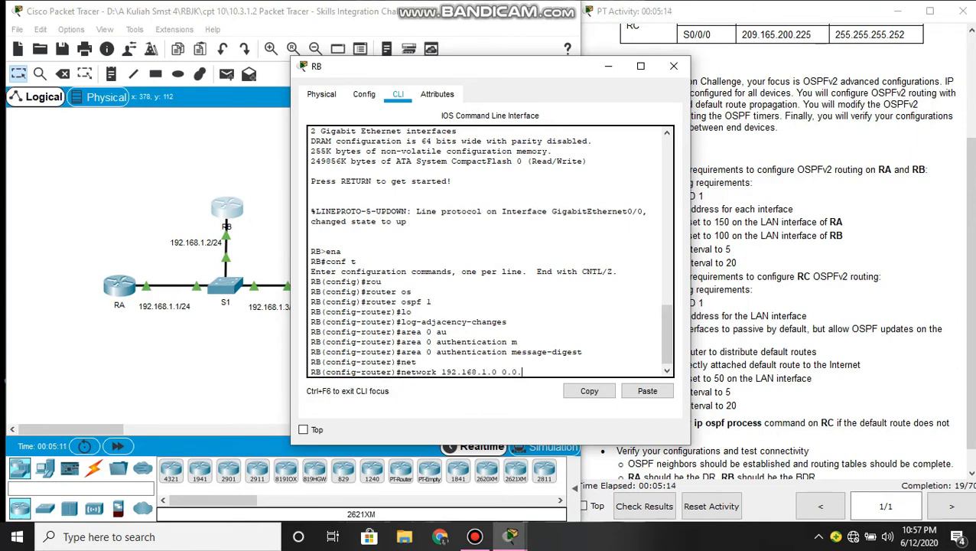
text(.255 are)
key(Tab)
text(0)
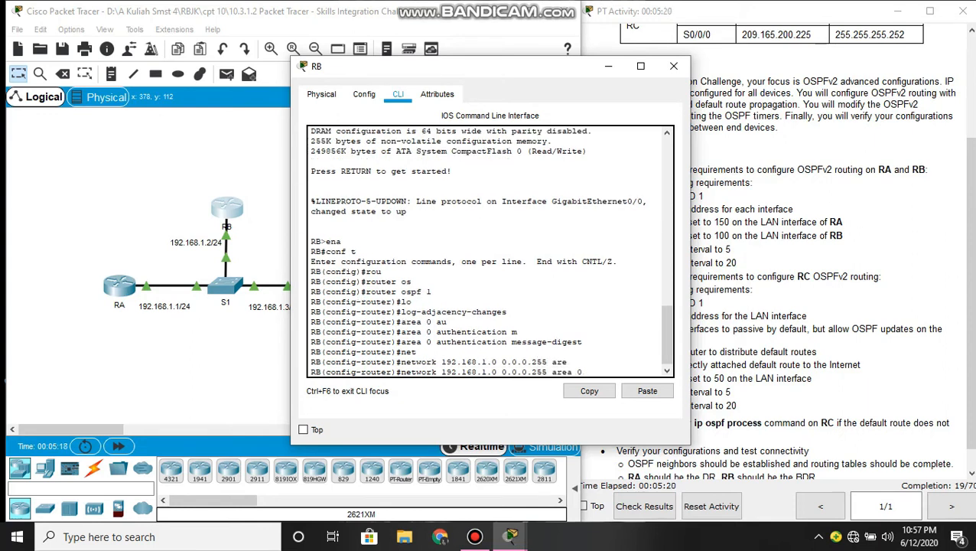
key(Return)
text(int)
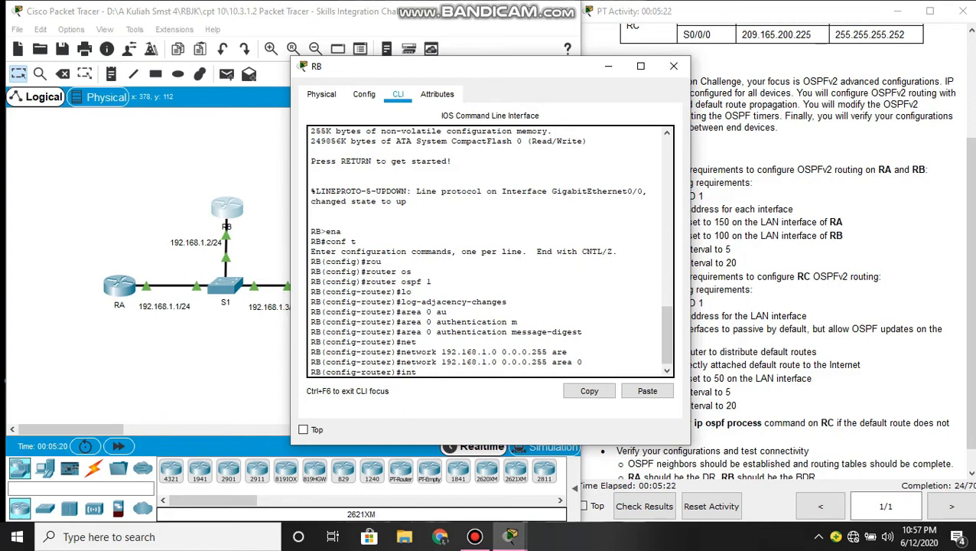
text( g0/0)
Step: On RB's g0/0, set OSPF message-digest-key 1 md5 with the authentication key
key(Return)
text(ig-if)#ip od)
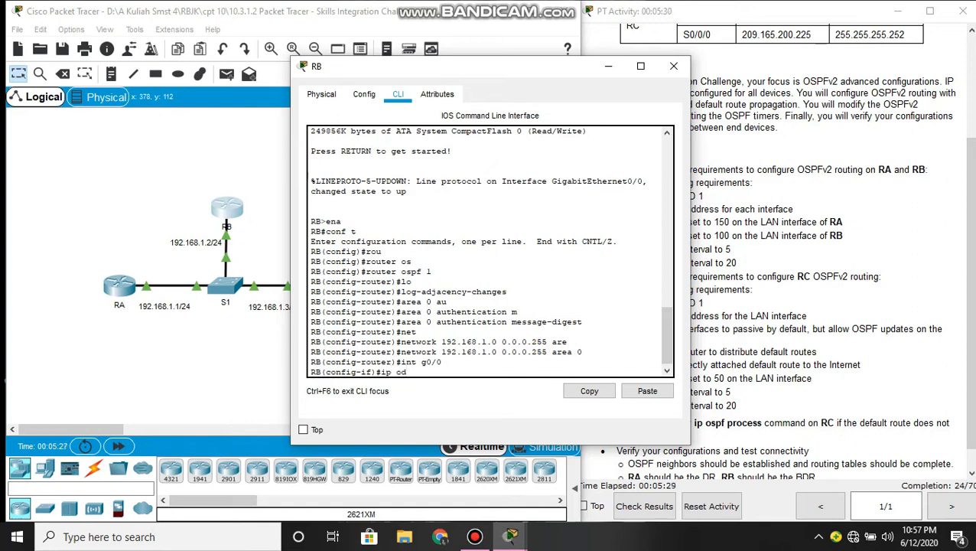
key(BackSpace)
text(s)
key(Tab)
text(m)
key(Tab)
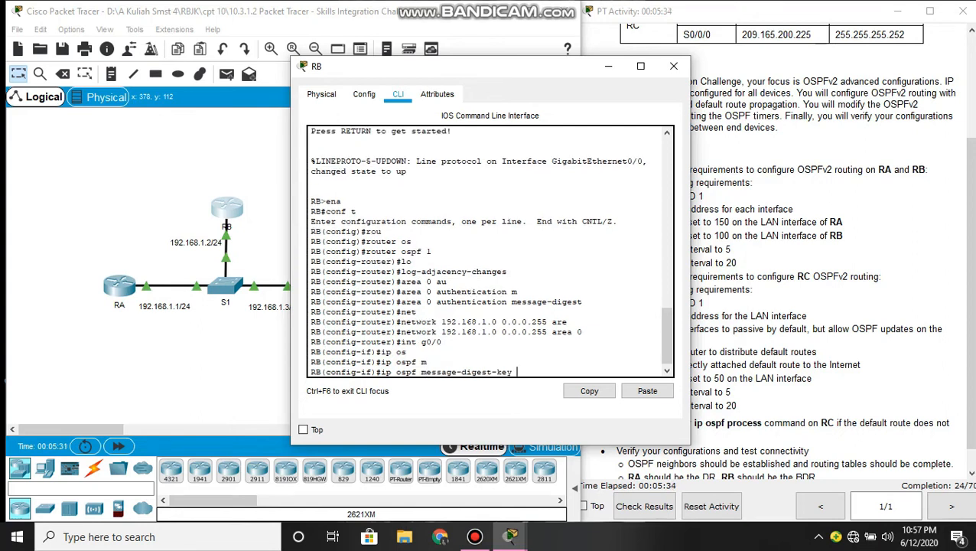
text(1 md5 cisco)
key(Return)
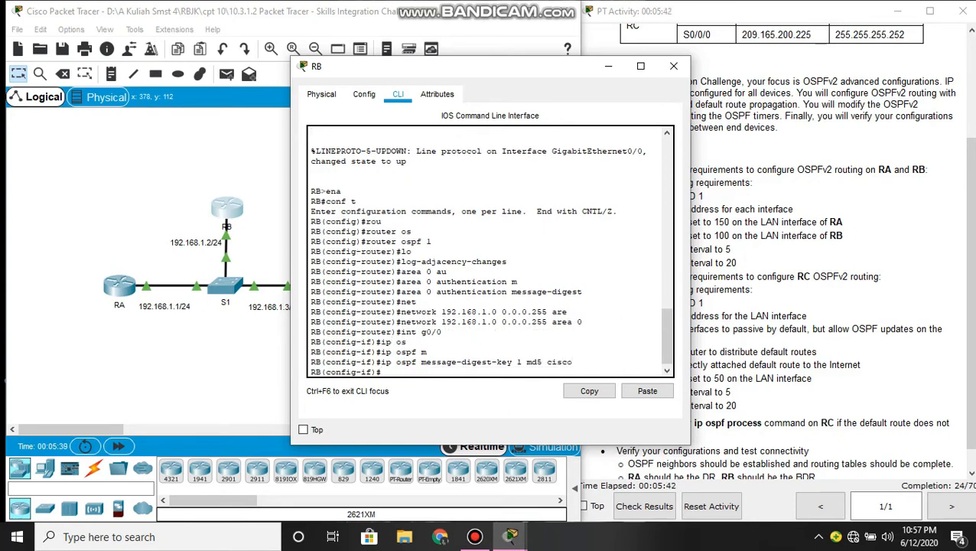
Step: Set RB's g0/0 OSPF hello interval to 5 and dead interval to 20
text(ip os)
key(Tab)
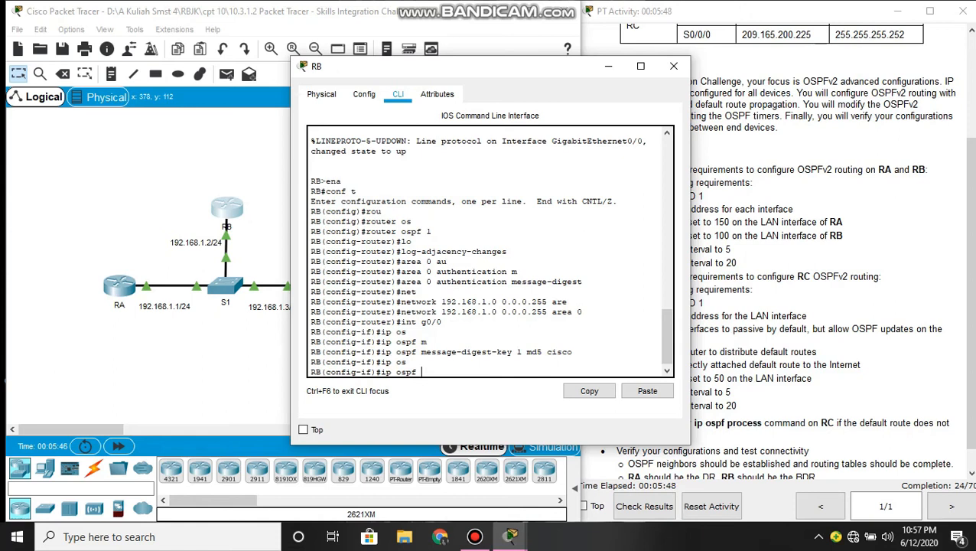
text(he)
key(Tab)
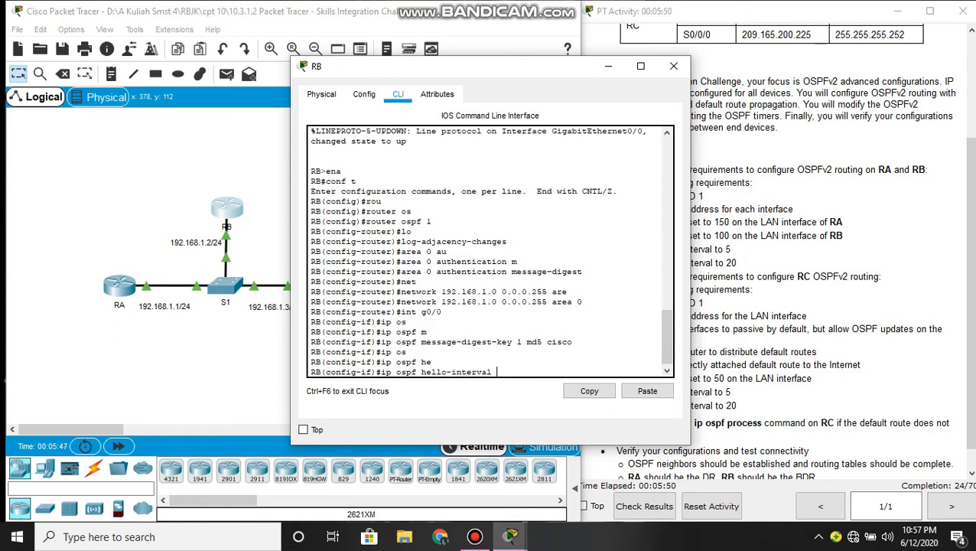
text(5)
key(Return)
text(ip os)
key(Tab)
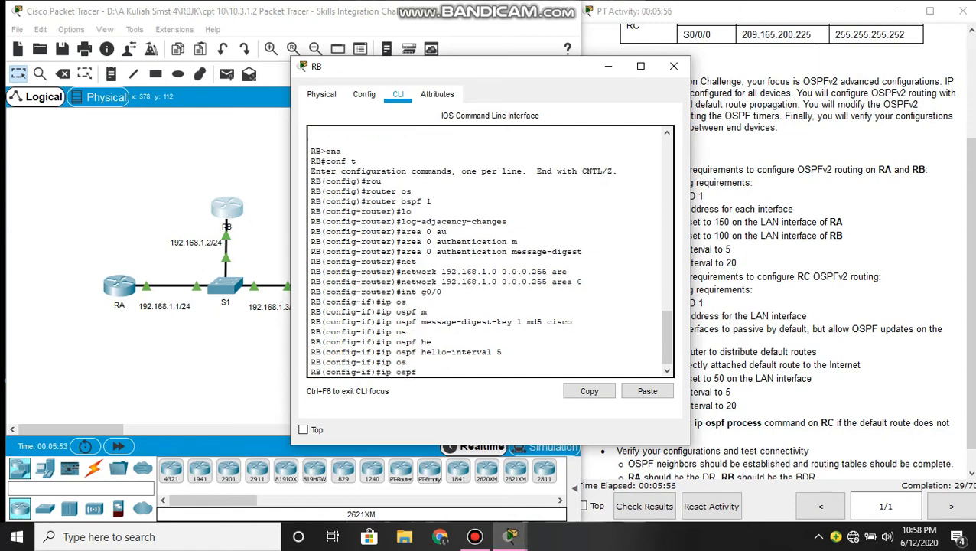
text(d)
key(Tab)
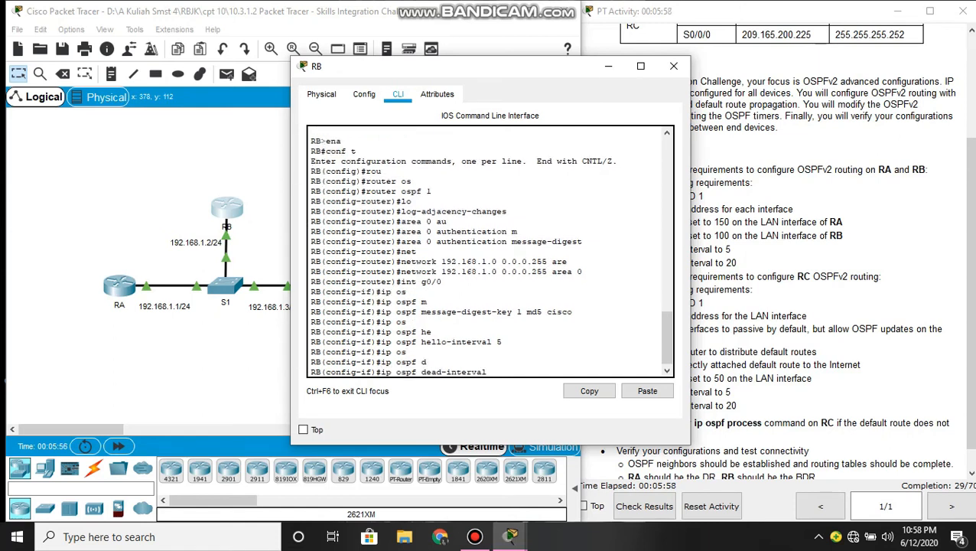
text(20)
key(Return)
key(Return)
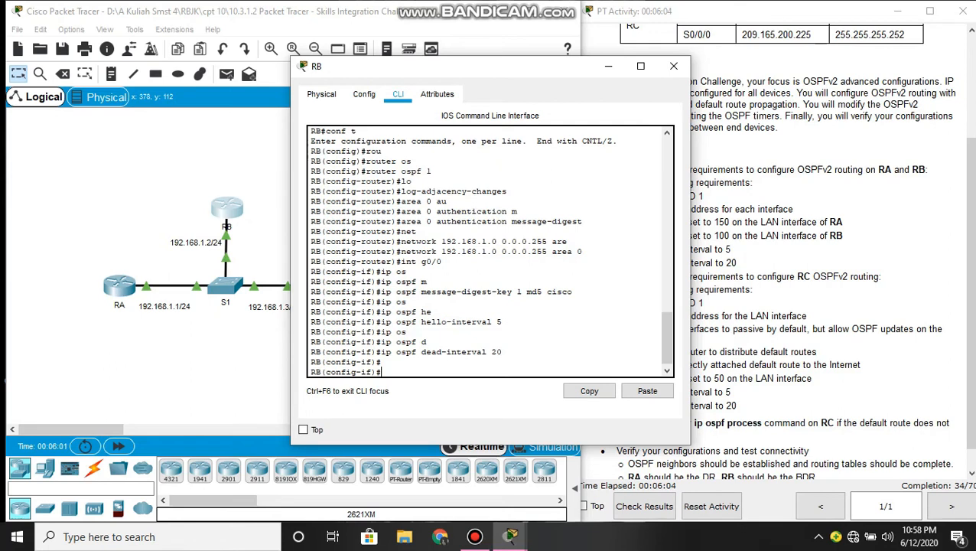
Step: Set OSPF priority 100 on RB's g0/0
text(ip os)
key(Tab)
text(pr)
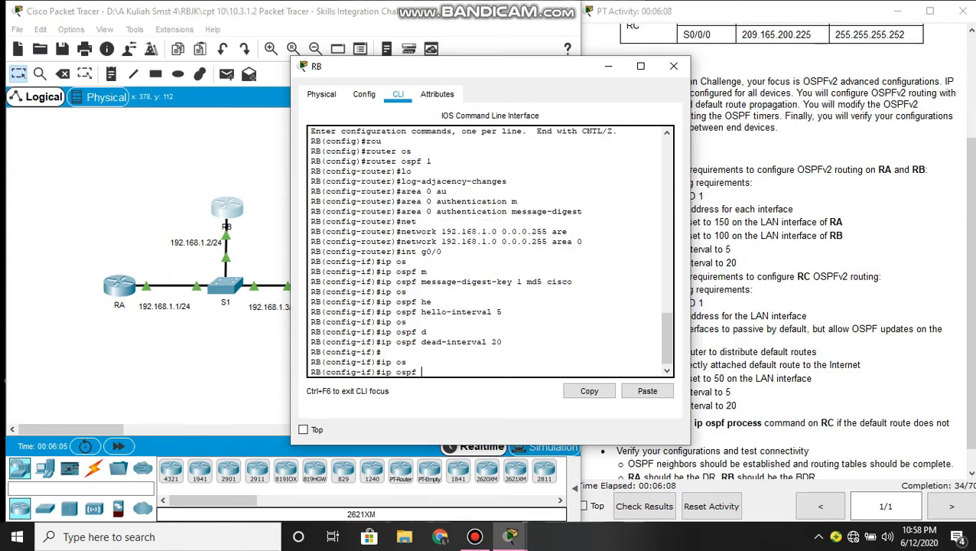
key(Tab)
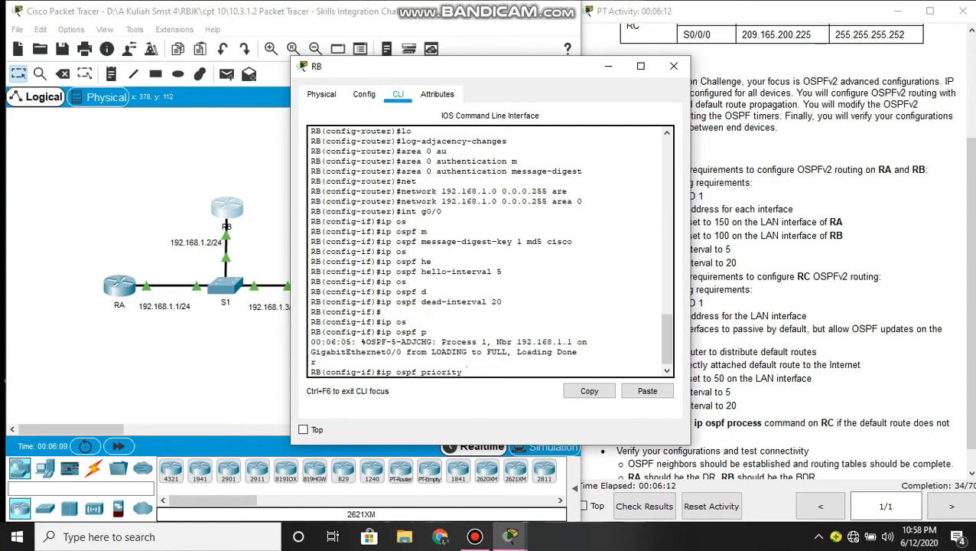
text(100)
key(Return)
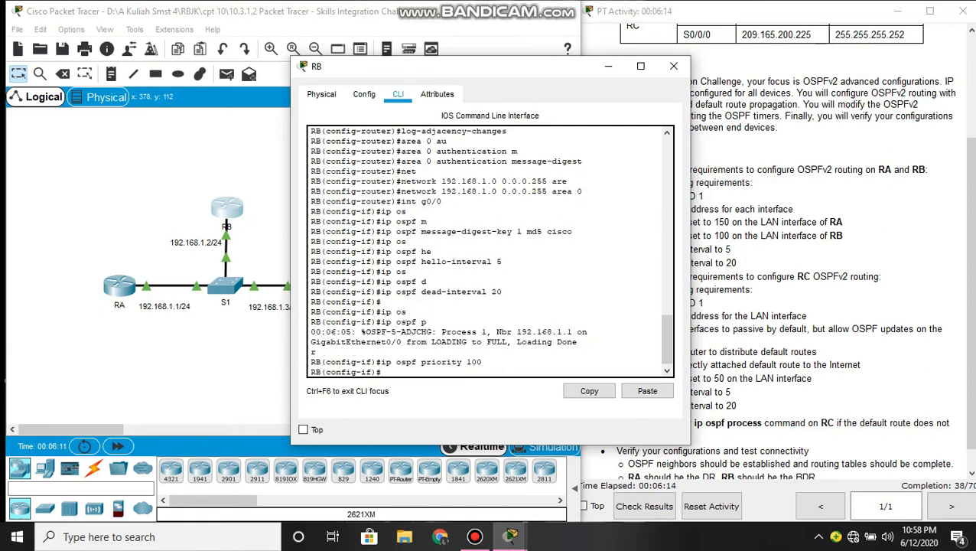
Step: Exit configuration mode and save RB's configuration with write memory
text(end)
key(Return)
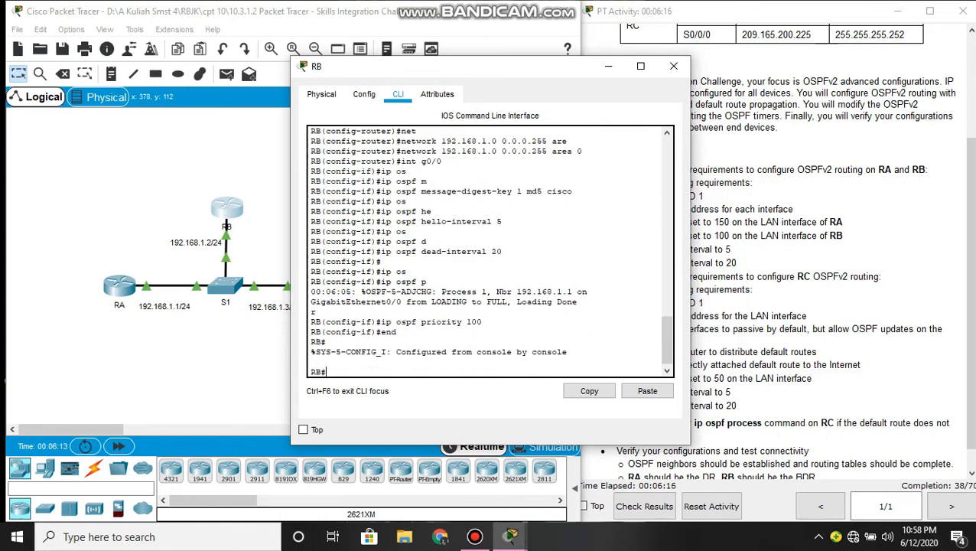
text(wri)
key(Tab)
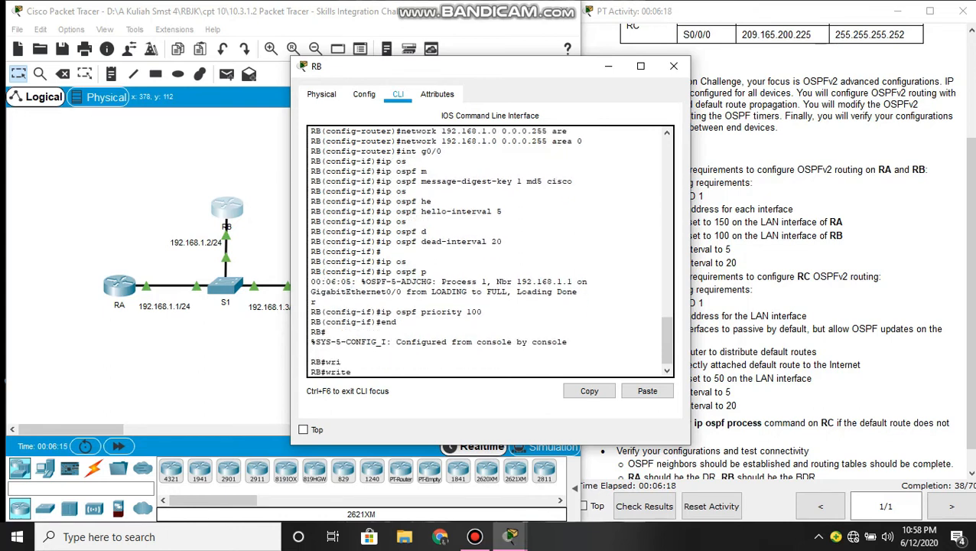
text(me)
key(Tab)
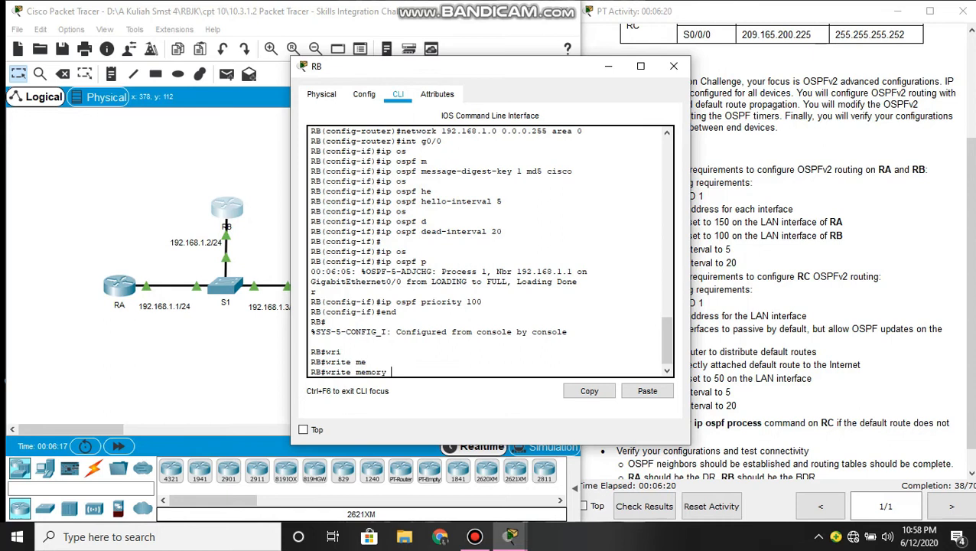
key(Return)
key(Return)
key(Return)
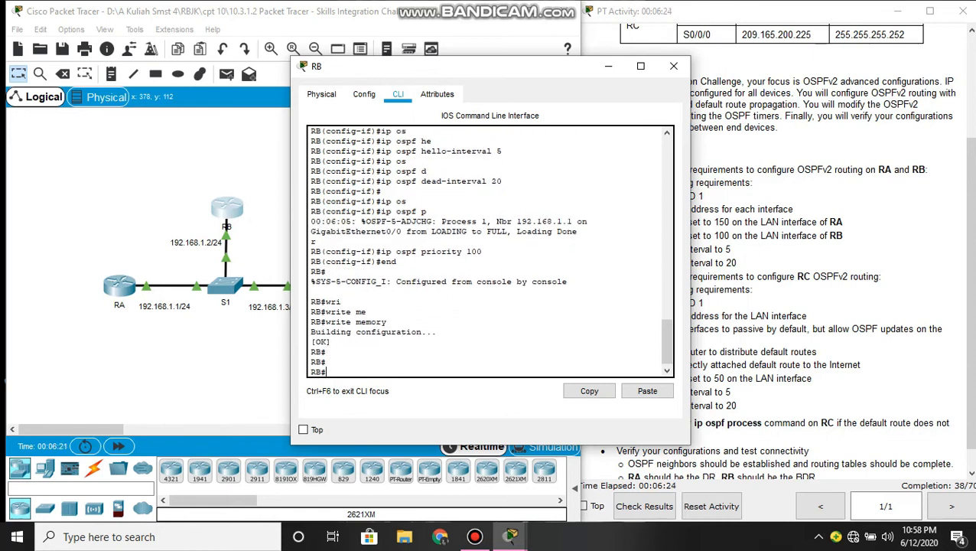
Step: Close RB's device window, scroll the activity instructions and return to the topology workspace
click(673, 65)
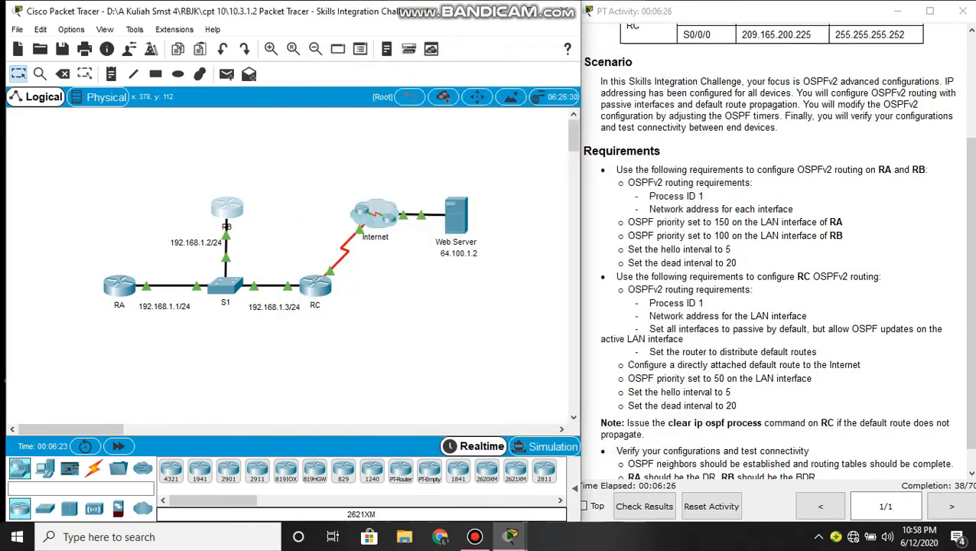
scroll(628, 283, down, 1)
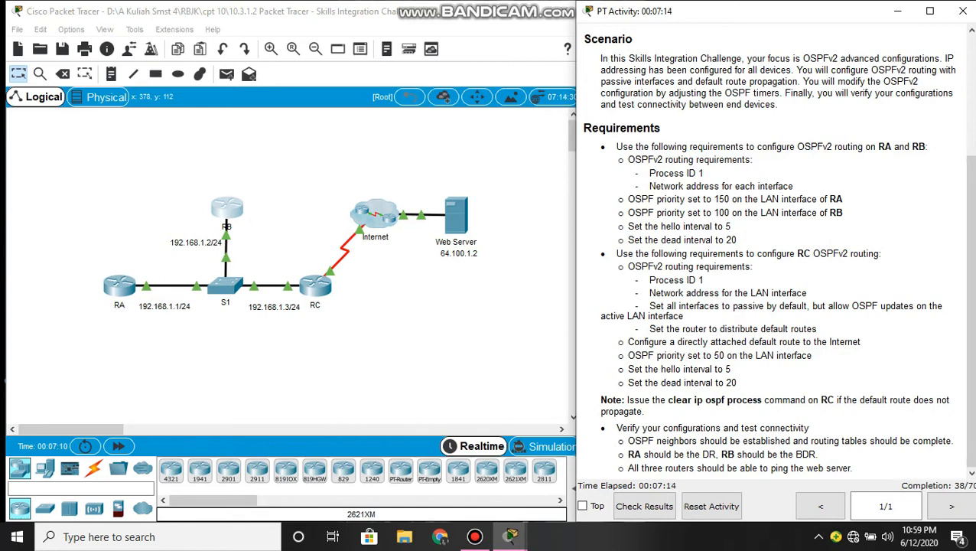
click(428, 369)
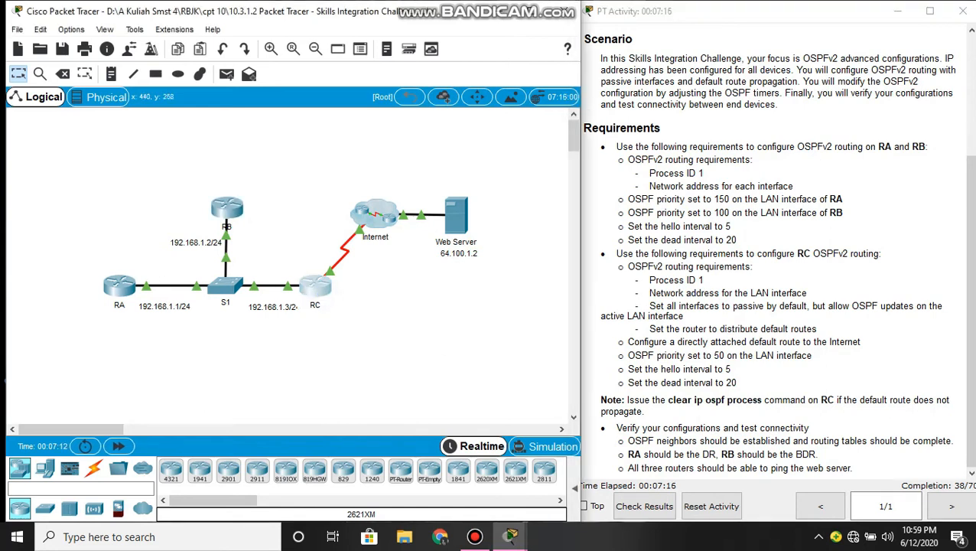
Step: Open RC's CLI and enter privileged mode and global configuration mode
click(315, 285)
click(398, 93)
key(Return)
text(ensa)
key(Return)
key(Return)
key(Return)
key(Return)
key(Return)
key(Return)
key(Return)
key(Return)
key(Return)
text(ena)
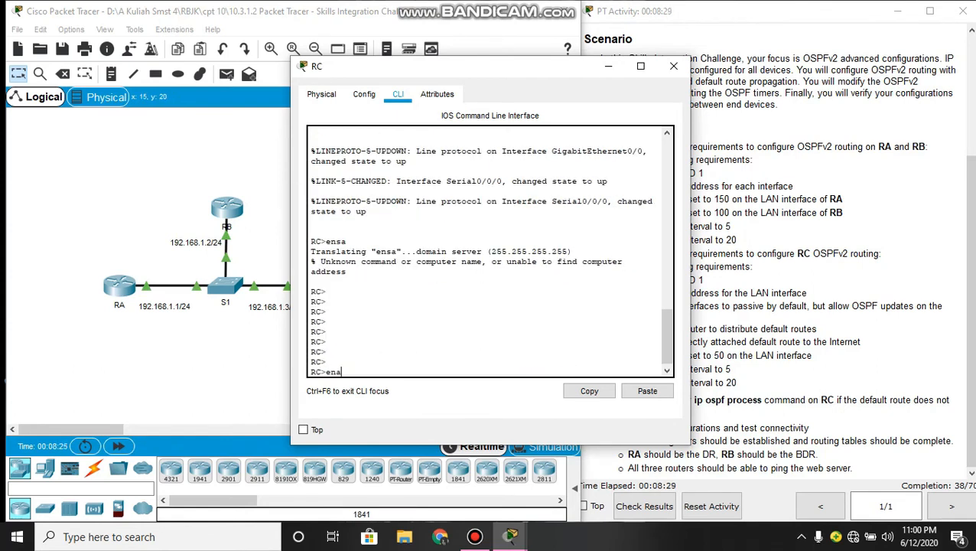
key(Return)
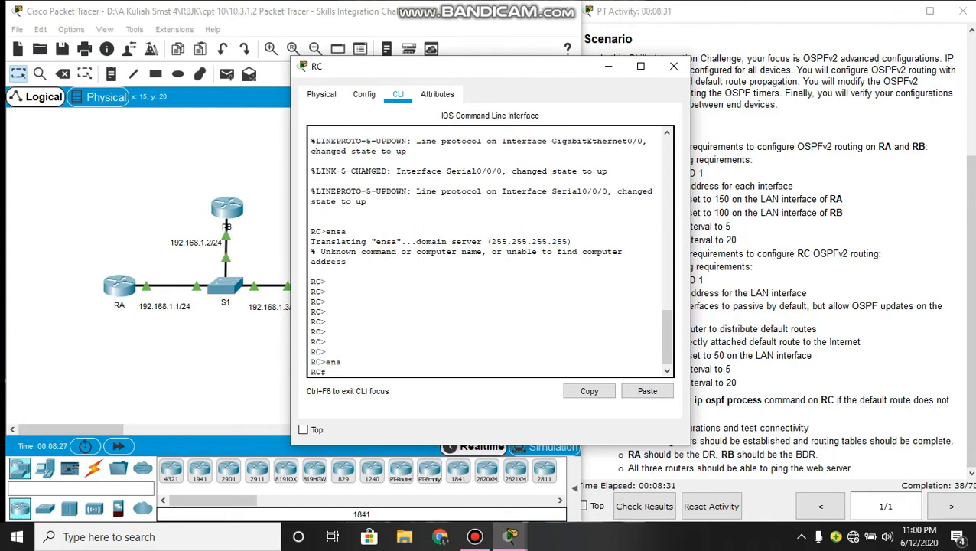
text(con ft)
key(BackSpace)
key(BackSpace)
key(BackSpace)
text(f t)
key(Return)
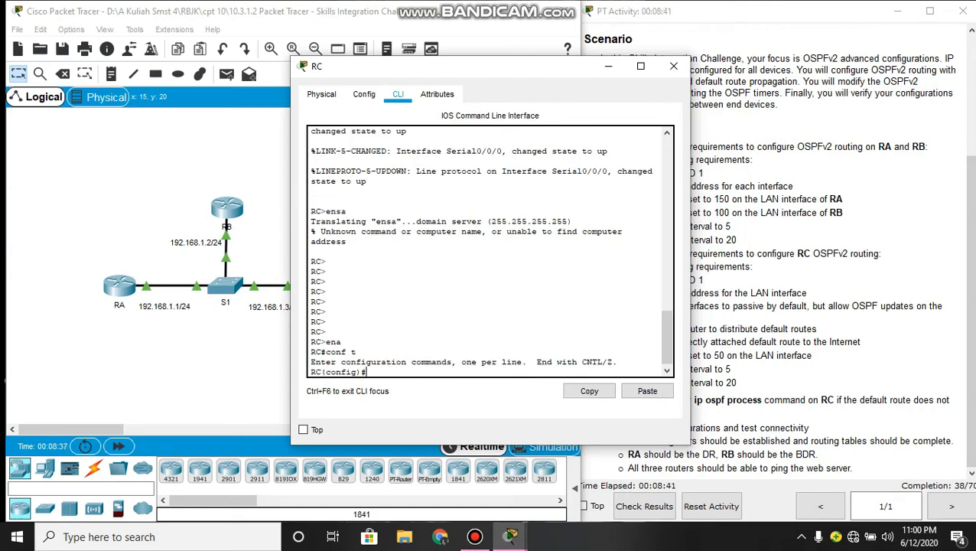
Step: Start OSPF process 1 with adjacency-change logging and area 0 message-digest authentication
text(rou)
key(Tab)
text(os)
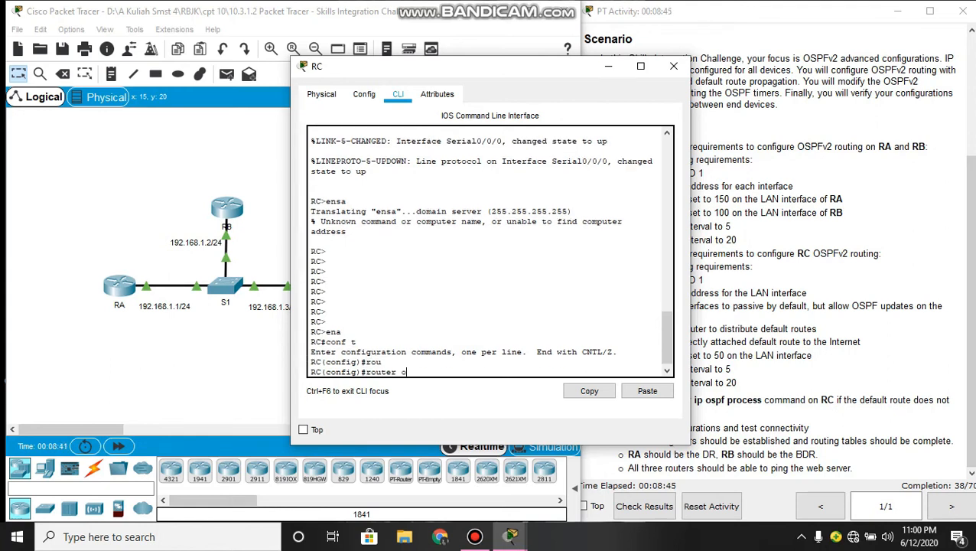
key(Tab)
text(1)
key(Return)
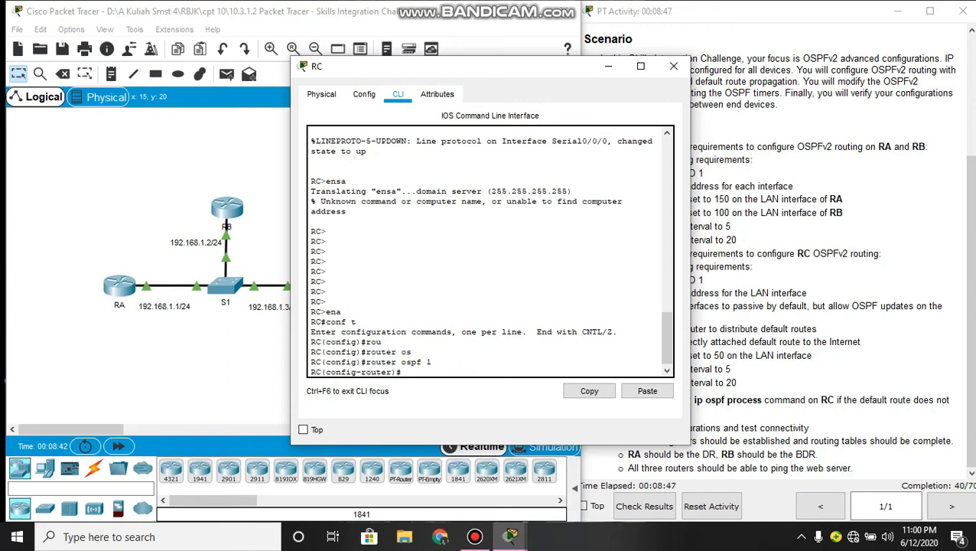
text(lo)
key(Tab)
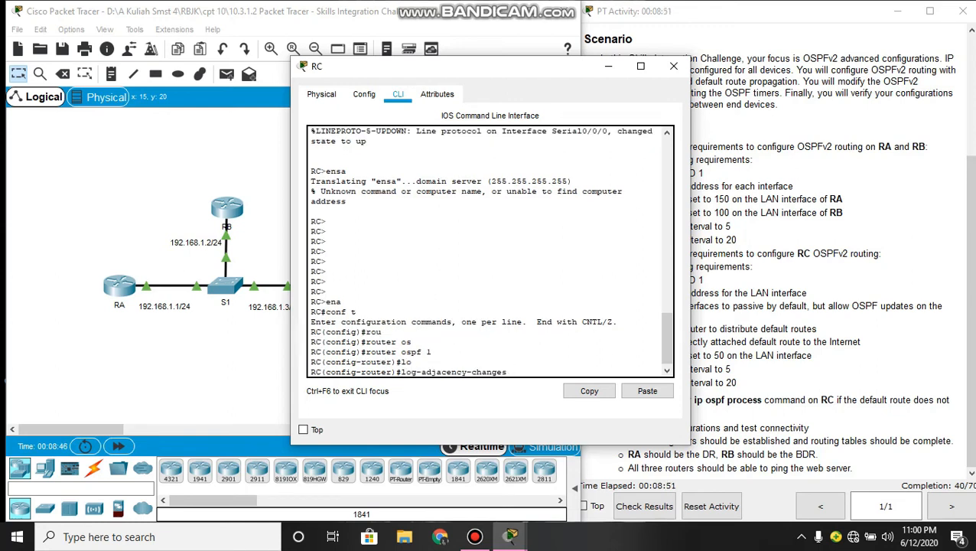
key(Return)
text(are)
key(Tab)
text(0 me)
key(Tab)
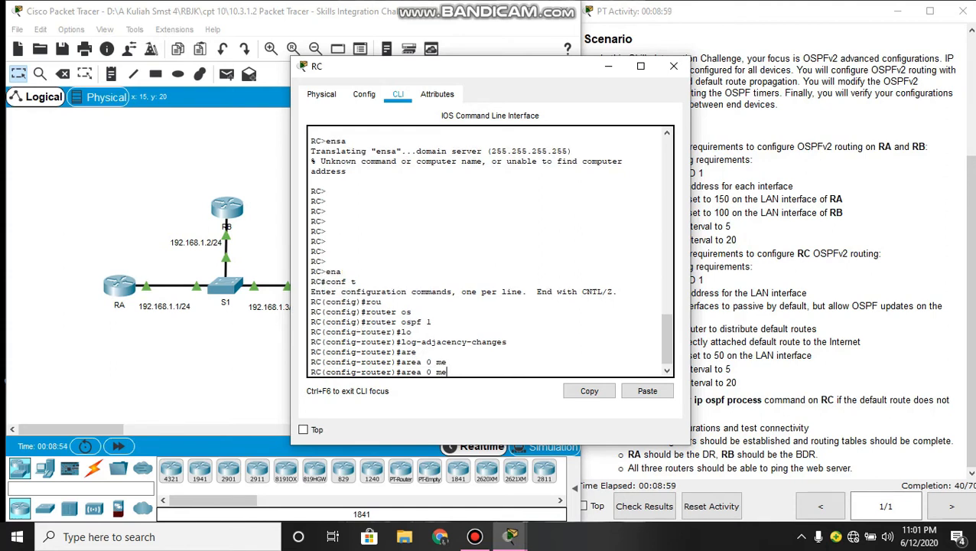
key(BackSpace)
key(BackSpace)
text(au)
key(Tab)
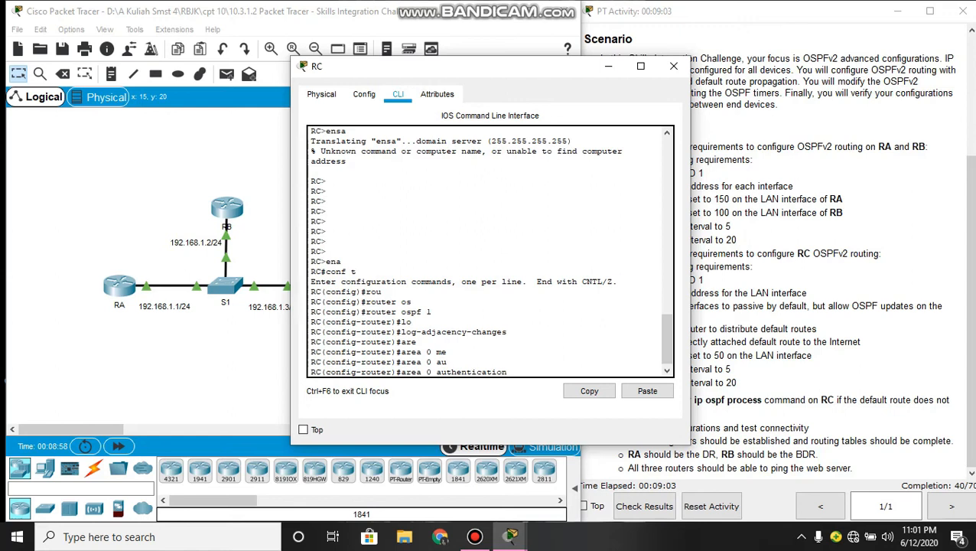
text(me)
key(Tab)
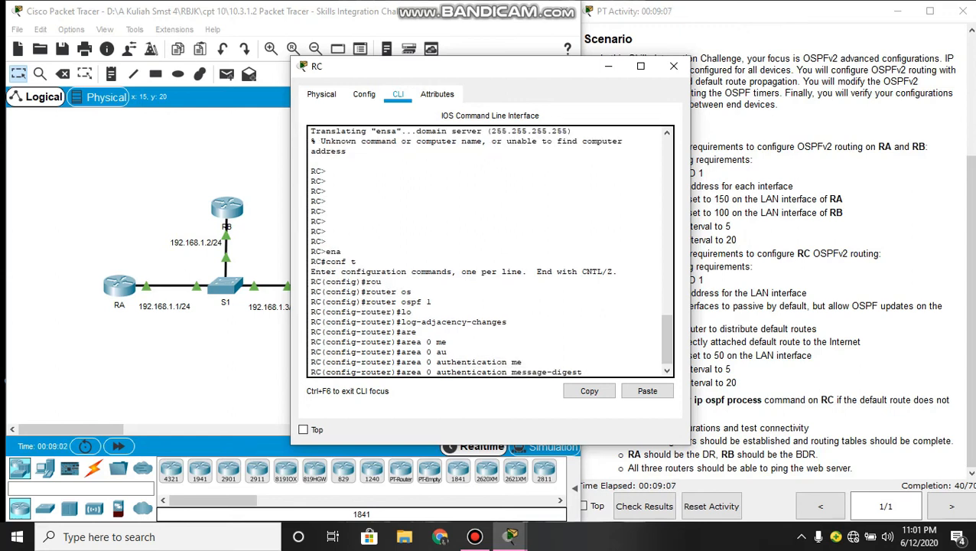
key(Return)
Step: Advertise network 192.168.1.0 0.0.0.255 in area 0 and enable default-information originate
text(net)
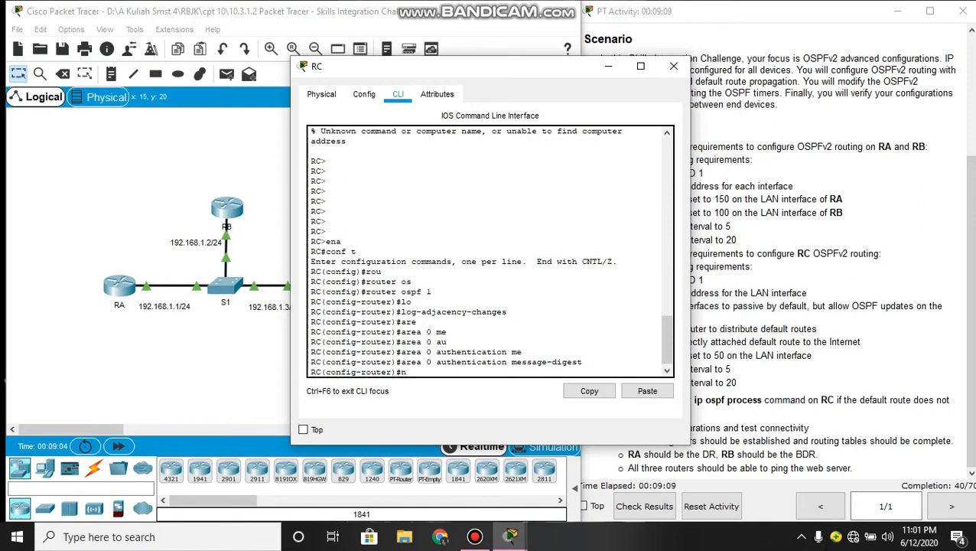
key(Tab)
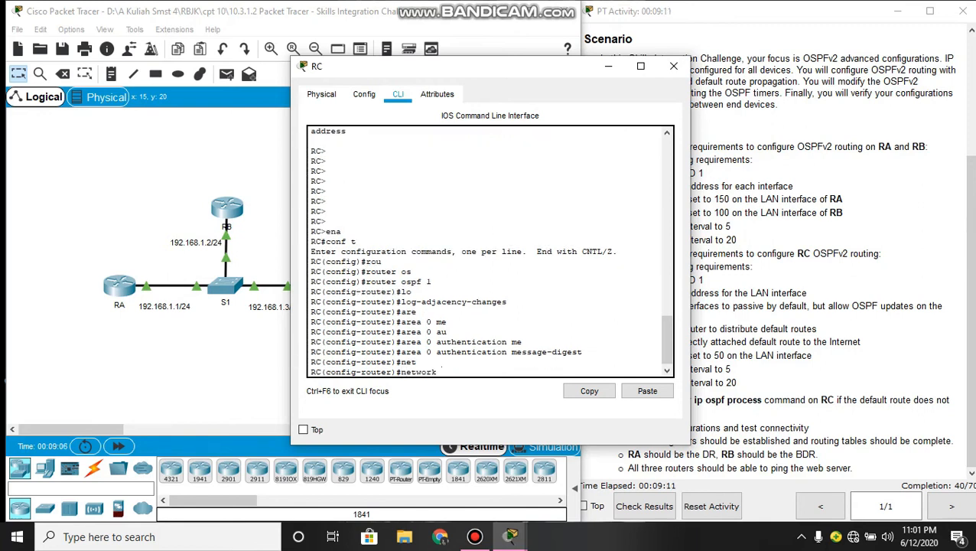
text(192.168.1.0 0.0.0.255)
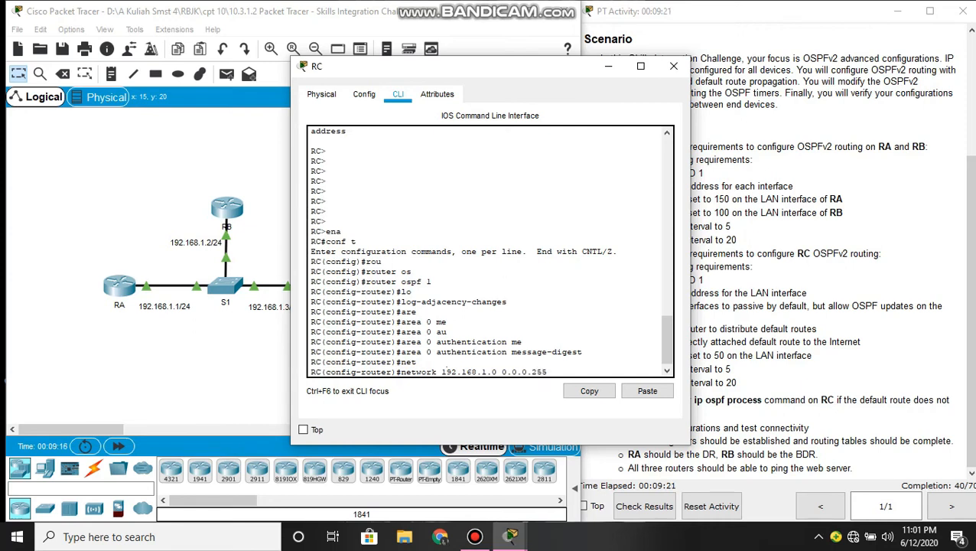
text( are)
key(Tab)
text(0)
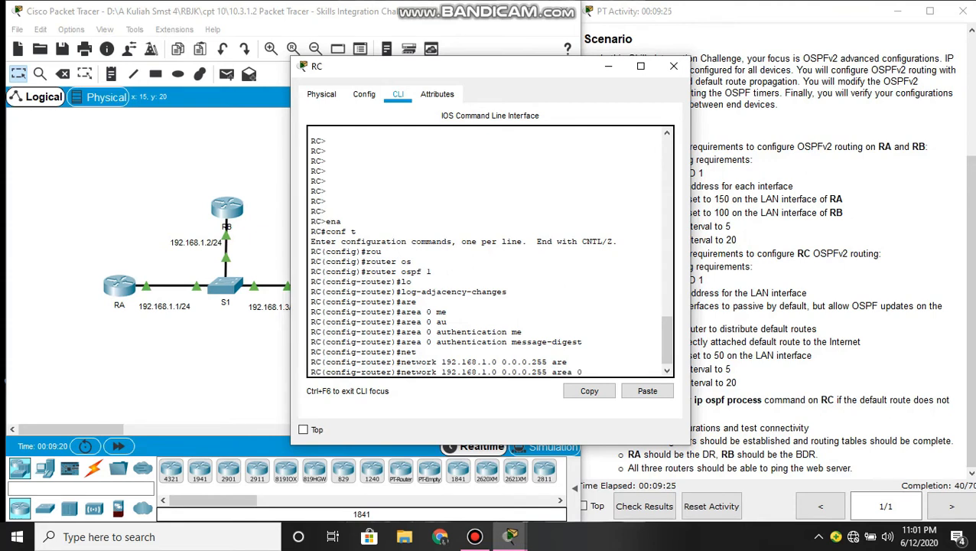
key(Return)
text(de)
key(Tab)
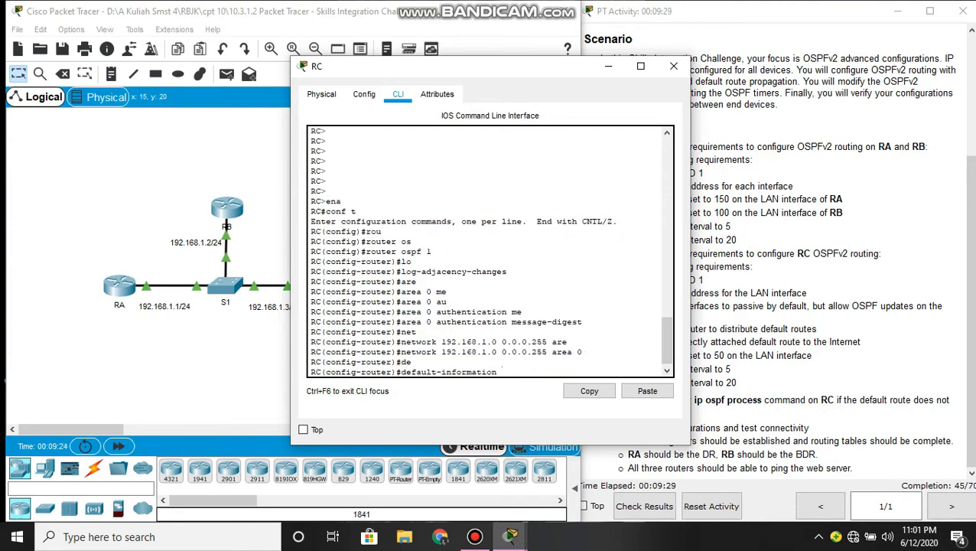
text(o)
key(Tab)
key(Return)
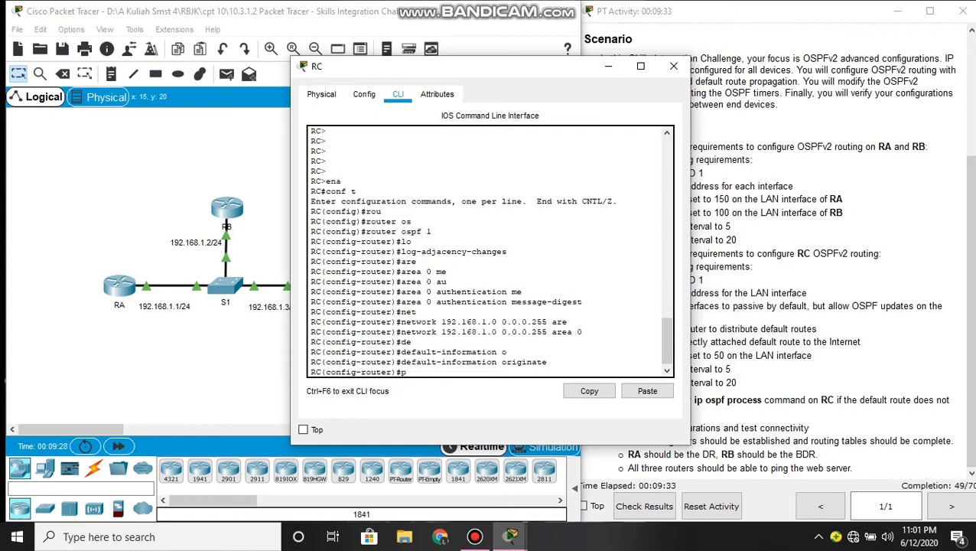
Step: Make all interfaces passive by default except g0/0, then exit OSPF configuration
text(p)
key(Tab)
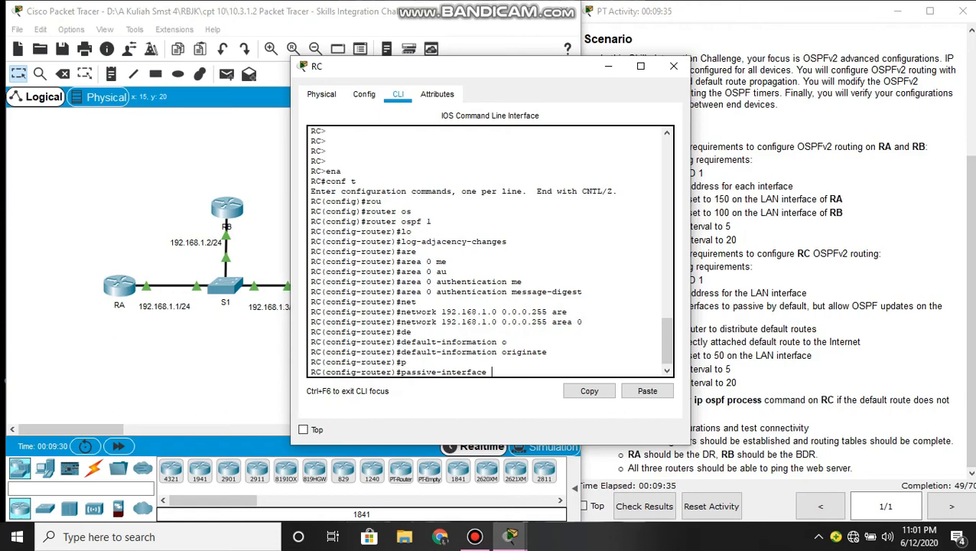
text(d)
key(Tab)
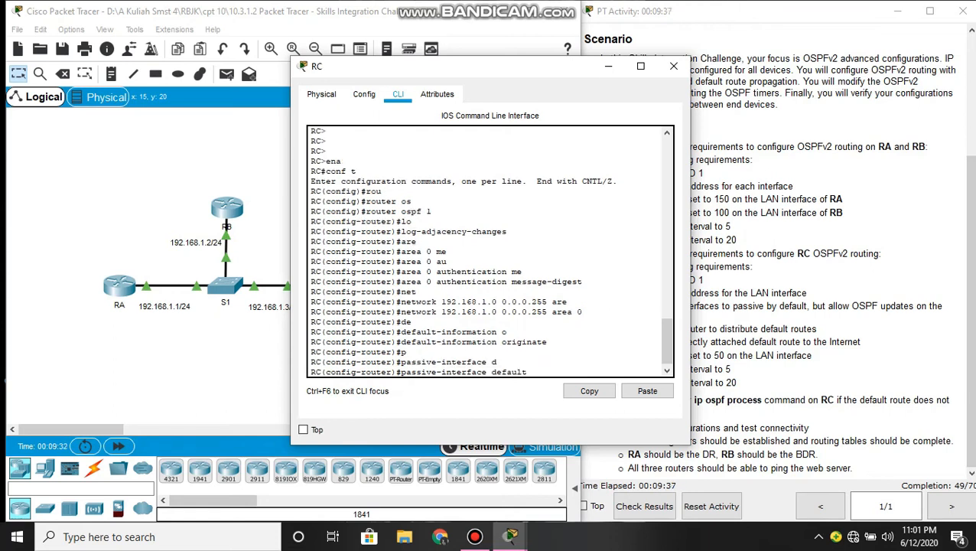
key(Return)
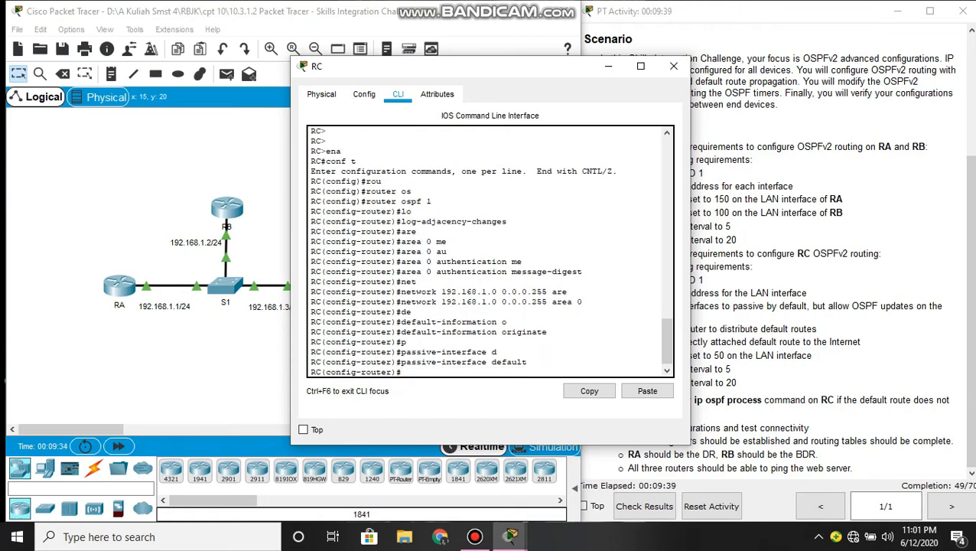
text(no)
key(Tab)
text(pa)
key(Tab)
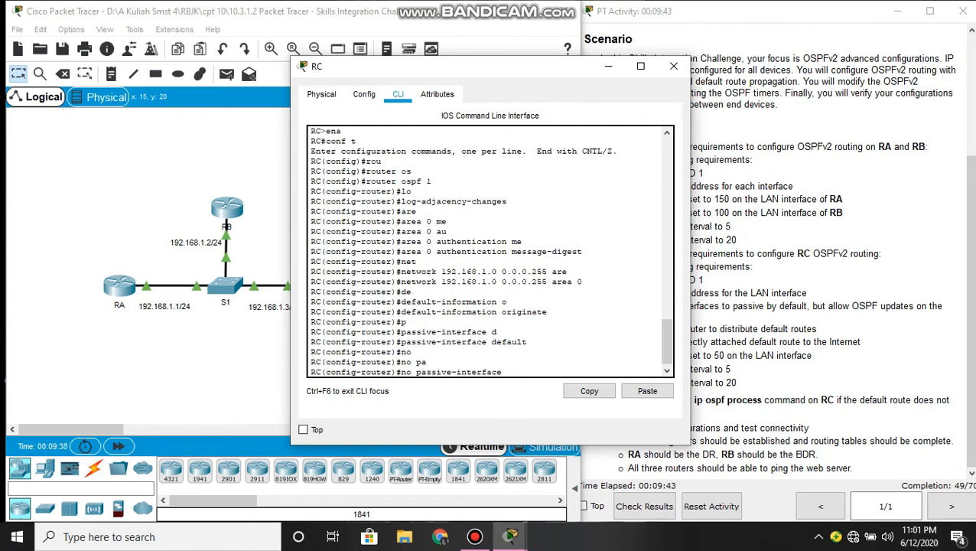
text(g0/0)
key(Return)
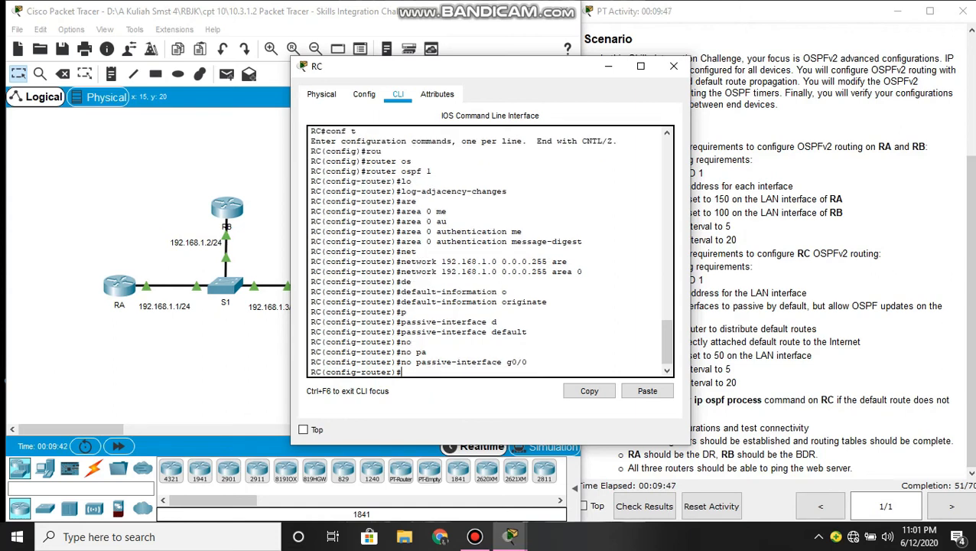
text(exit)
key(Return)
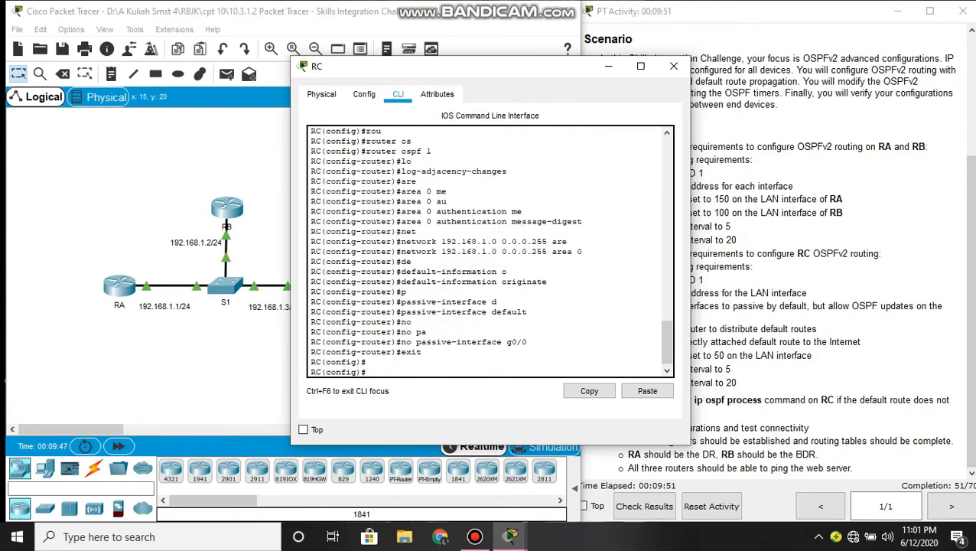
key(Tab)
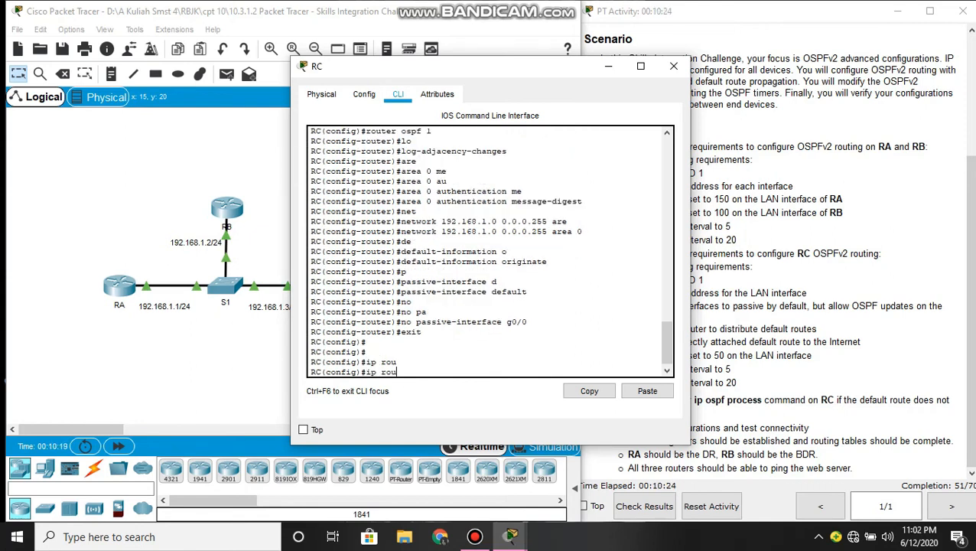
Step: Add the static default route ip route 0.0.0.0 0.0.0.0 s0/0/0 on RC
text(te)
key(Tab)
text(0.0.0.0 0.0.0;)
key(BackSpace)
text(.)
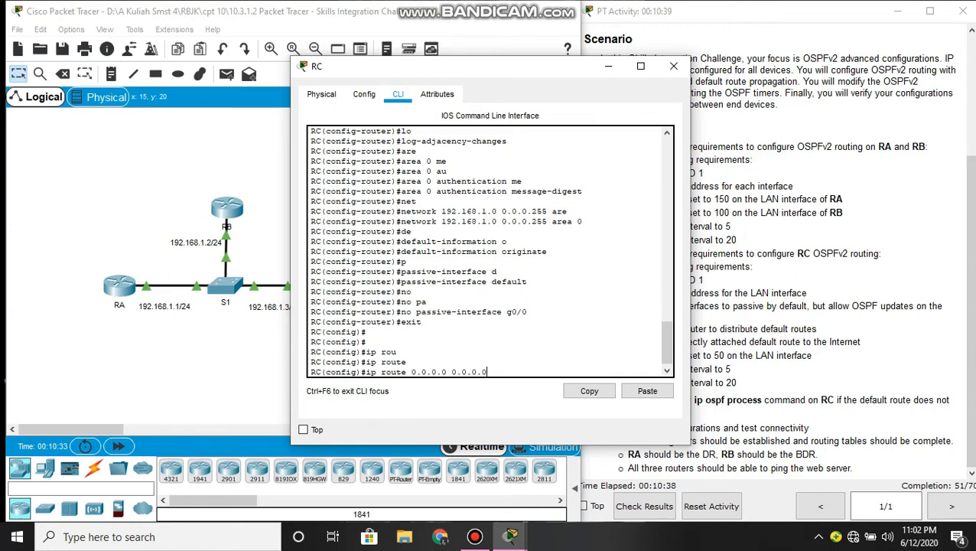
text(0 s0/0/0)
key(Return)
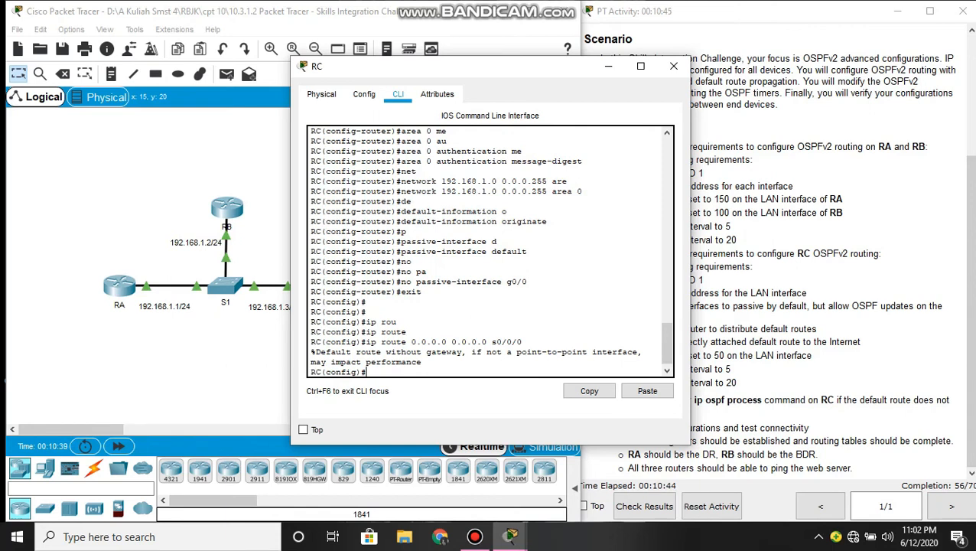
key(Return)
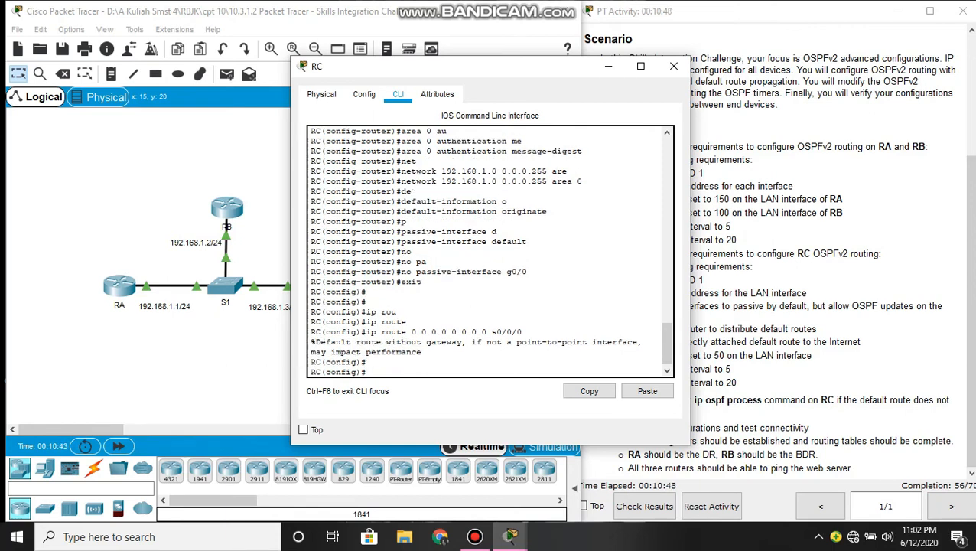
click(608, 66)
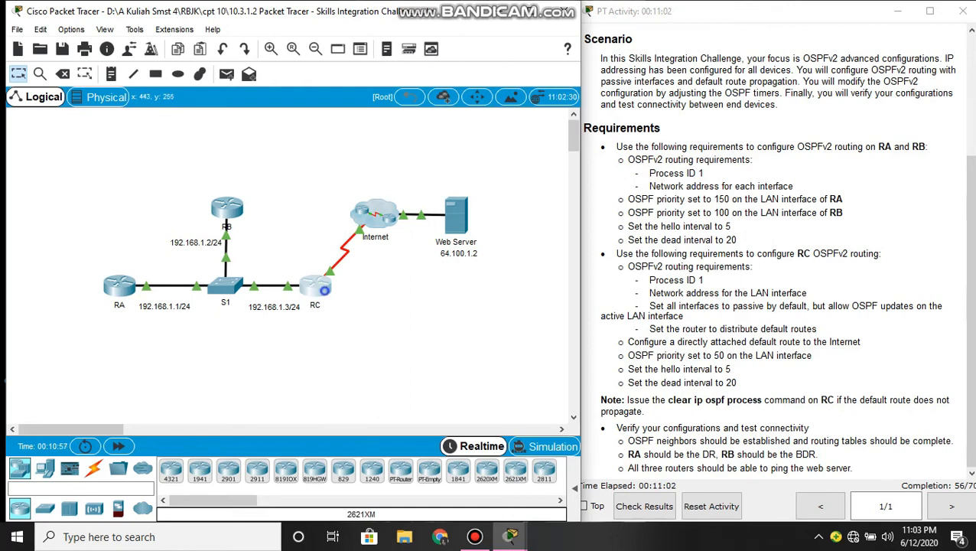
click(324, 290)
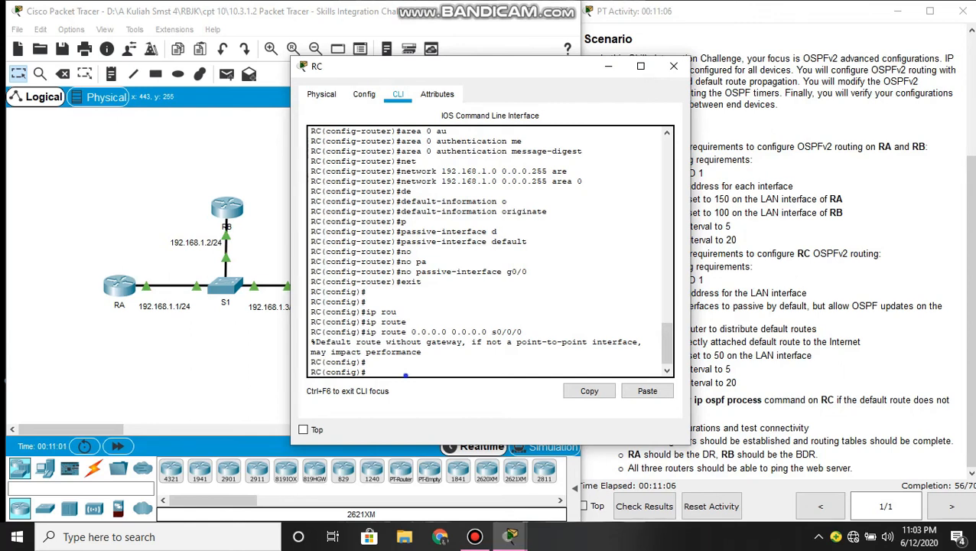
Step: Enter interface g0/0 and try an OSPF MD5 message-digest key, which is rejected
text(int)
key(Tab)
text(g)
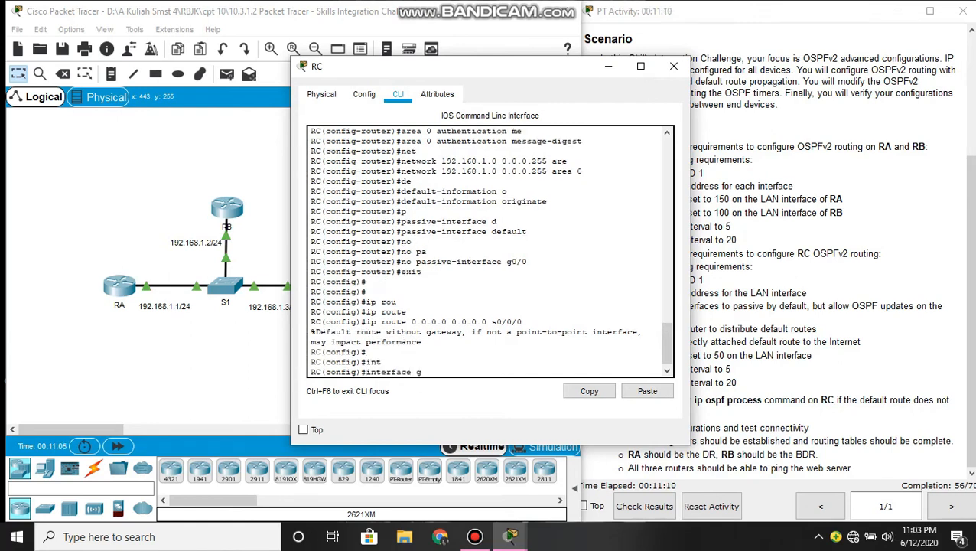
text(0/0)
key(Return)
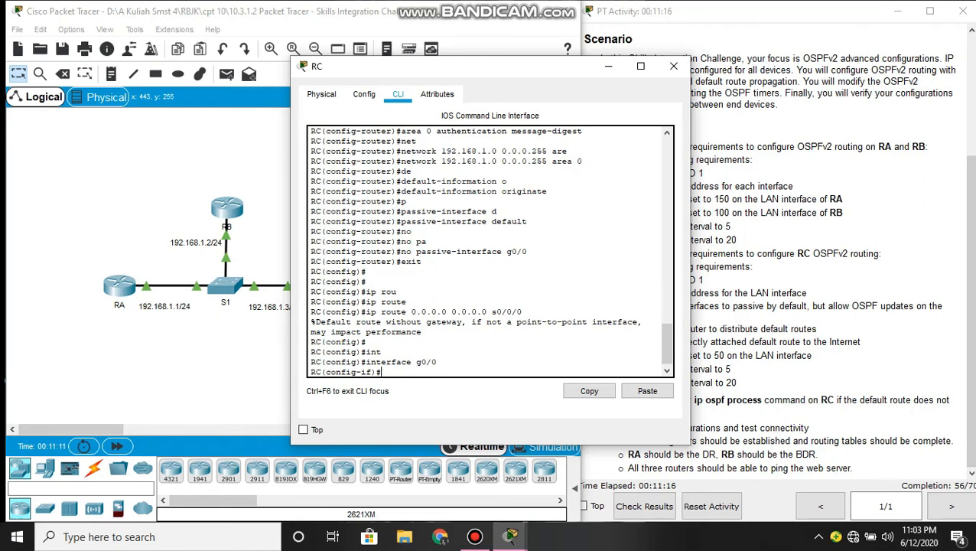
text(ip os)
key(Tab)
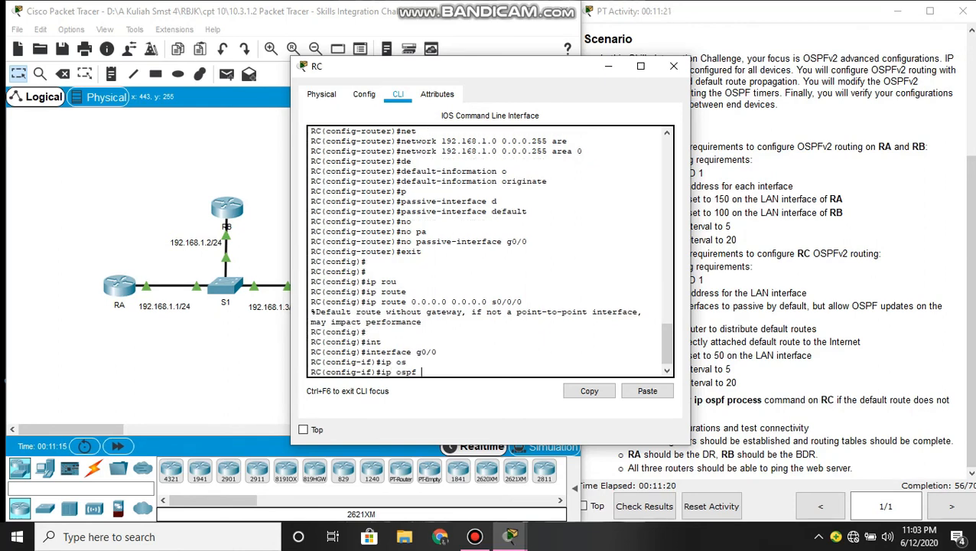
text(me)
key(Tab)
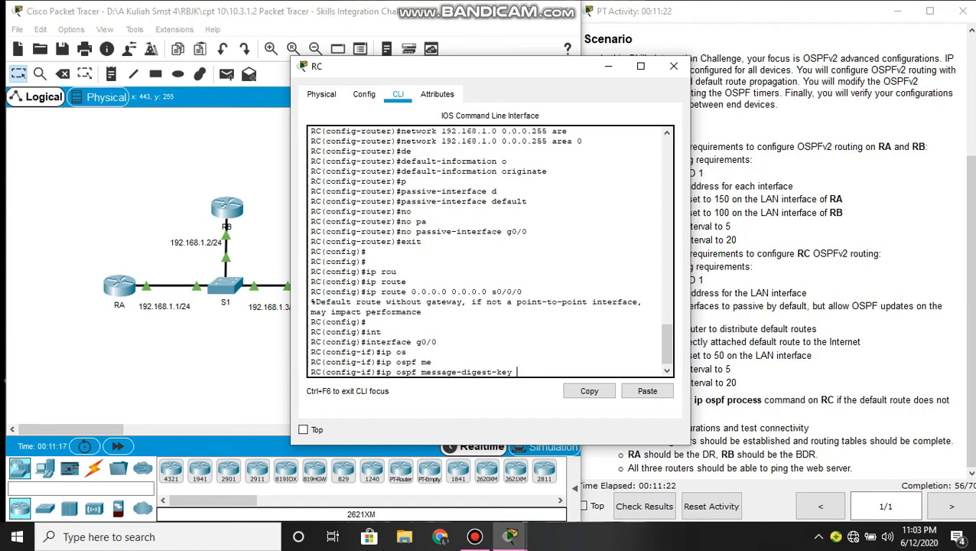
text(md 5 cic)
key(BackSpace)
text(sco)
key(Return)
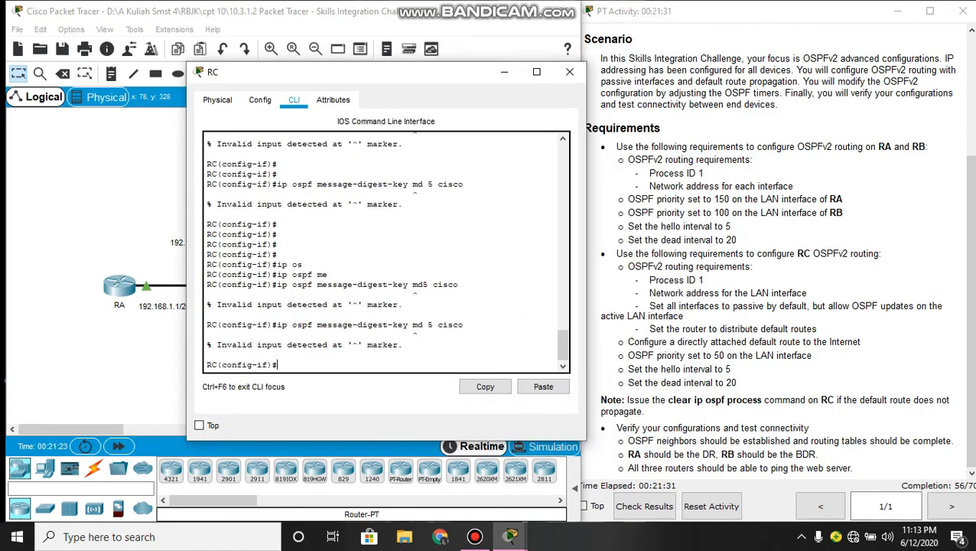
Step: Re-enter ip ospf message-digest-key 1 md5 with the key so g0/0 accepts it
text(ip os)
key(Tab)
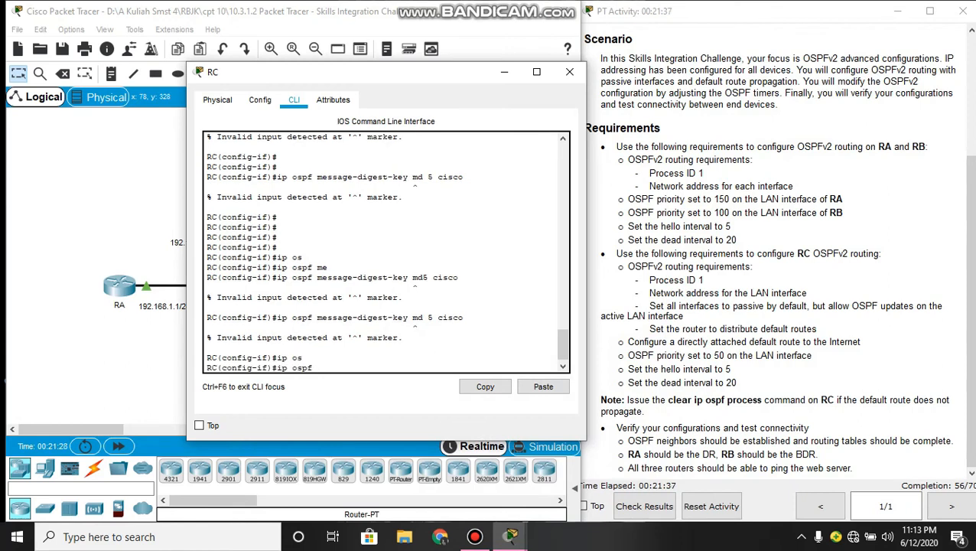
text(m)
key(Tab)
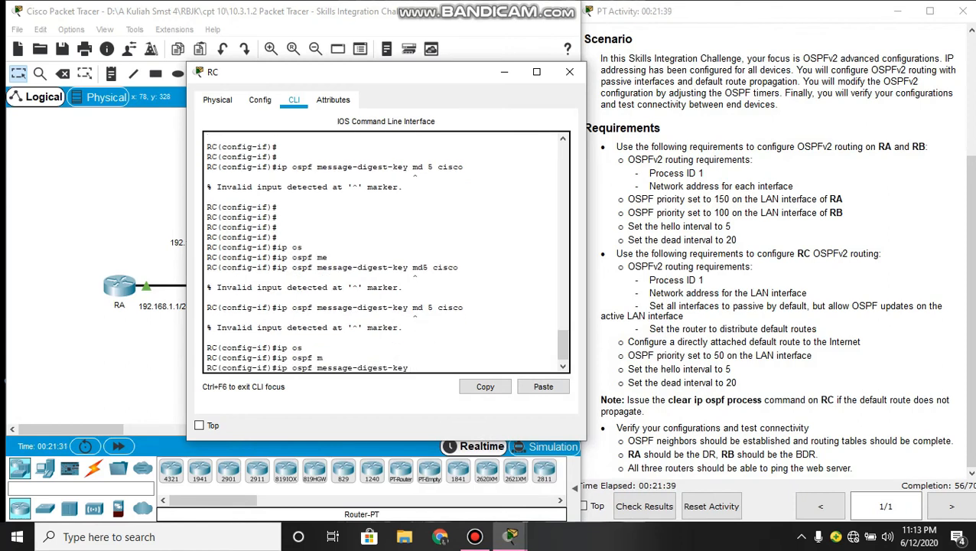
text(1 md 5 cisco)
key(Return)
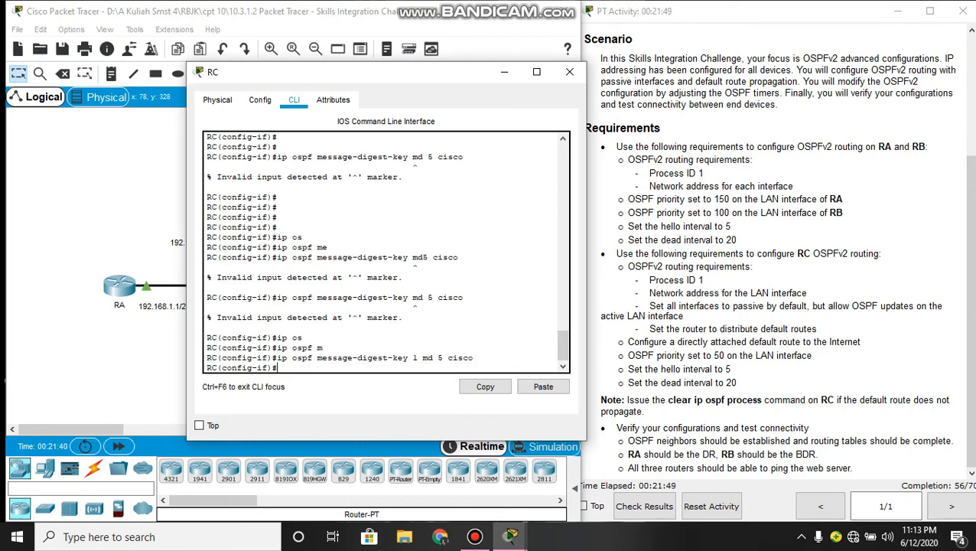
text(ip os)
Step: Set g0/0's OSPF hello interval to 5 and dead interval to 20
key(Tab)
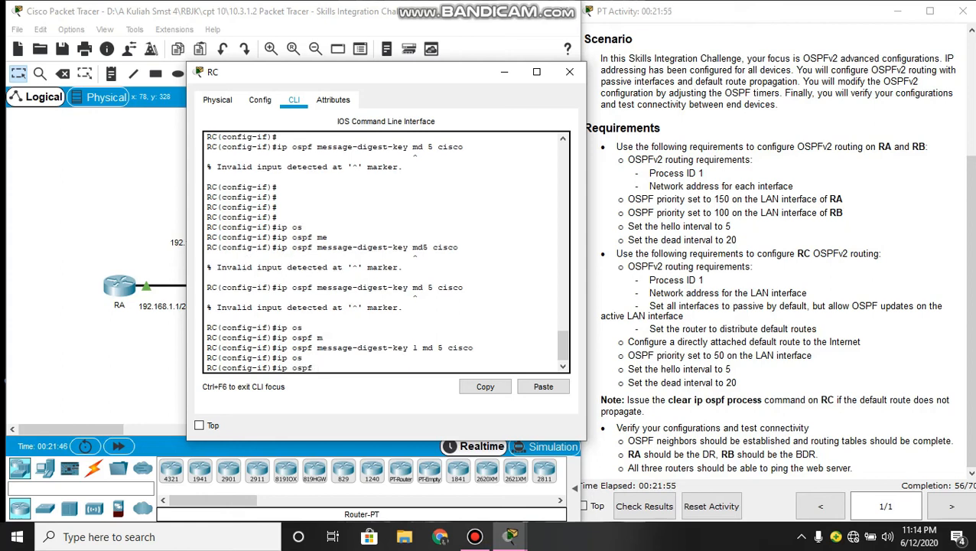
text(h)
key(Tab)
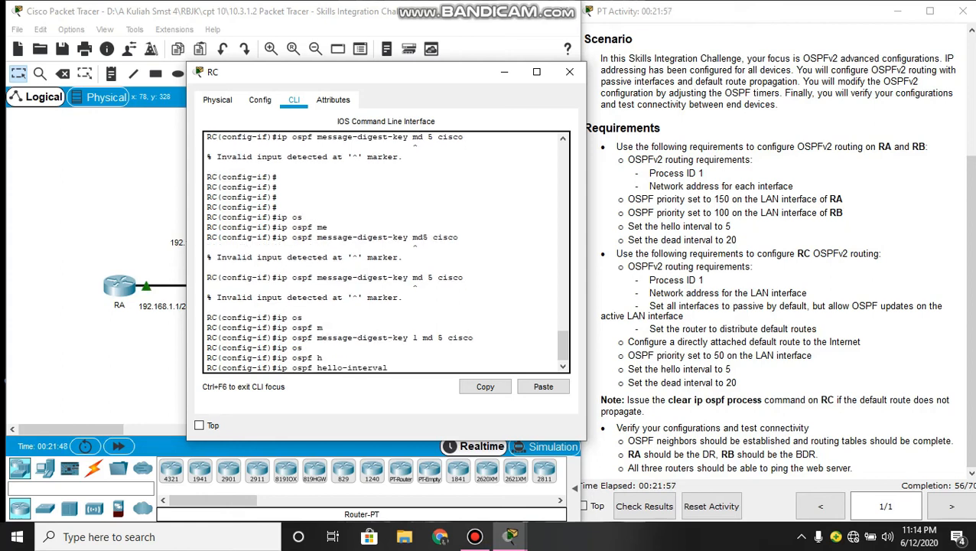
text(5)
key(Return)
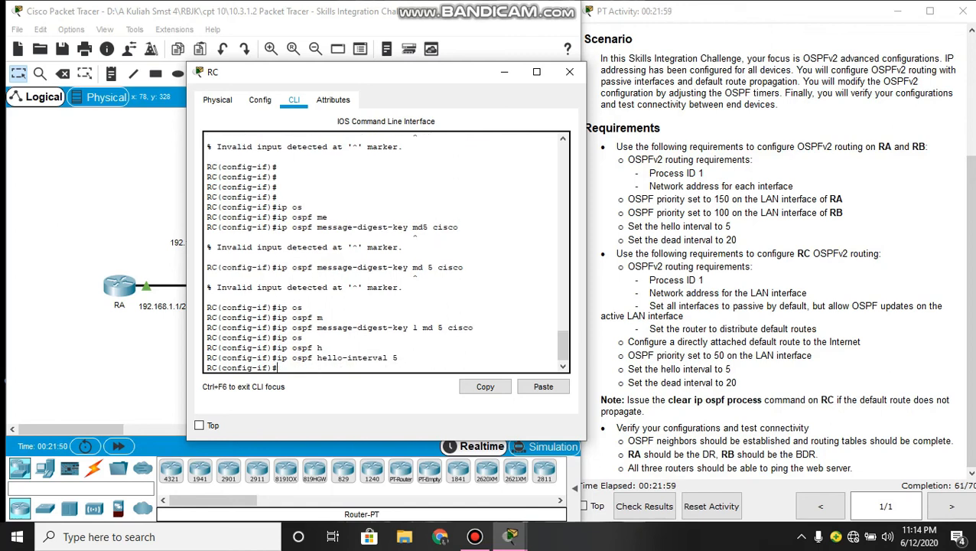
text(ip os)
key(Tab)
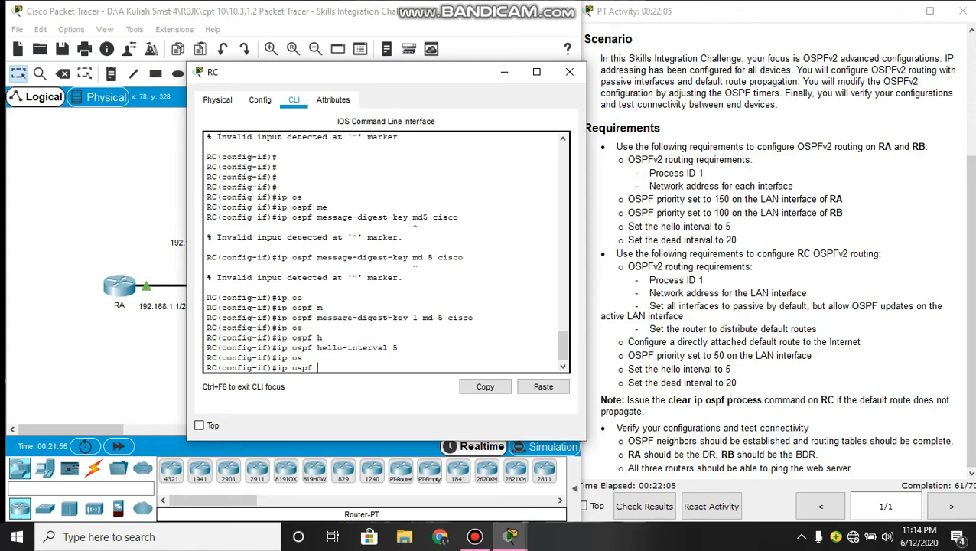
text(de)
key(Tab)
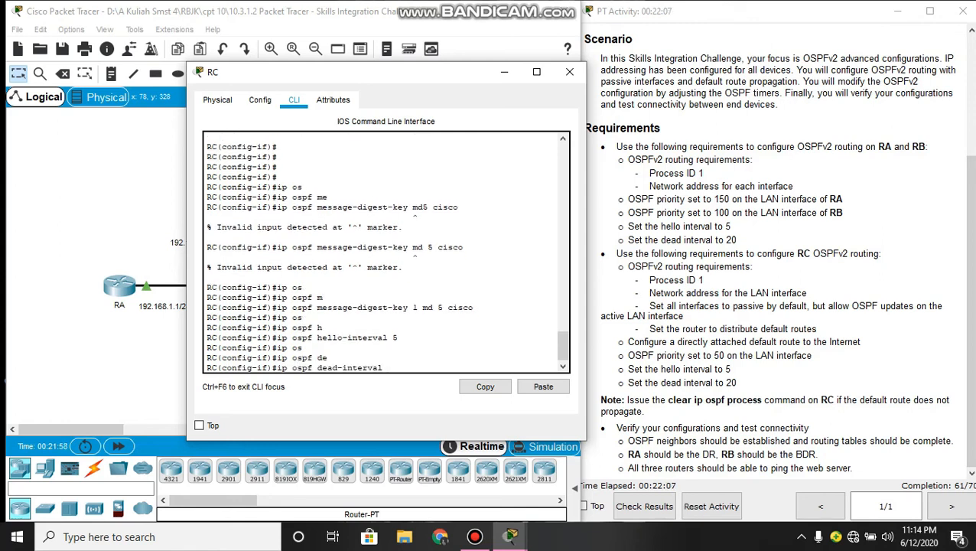
text(20)
key(Return)
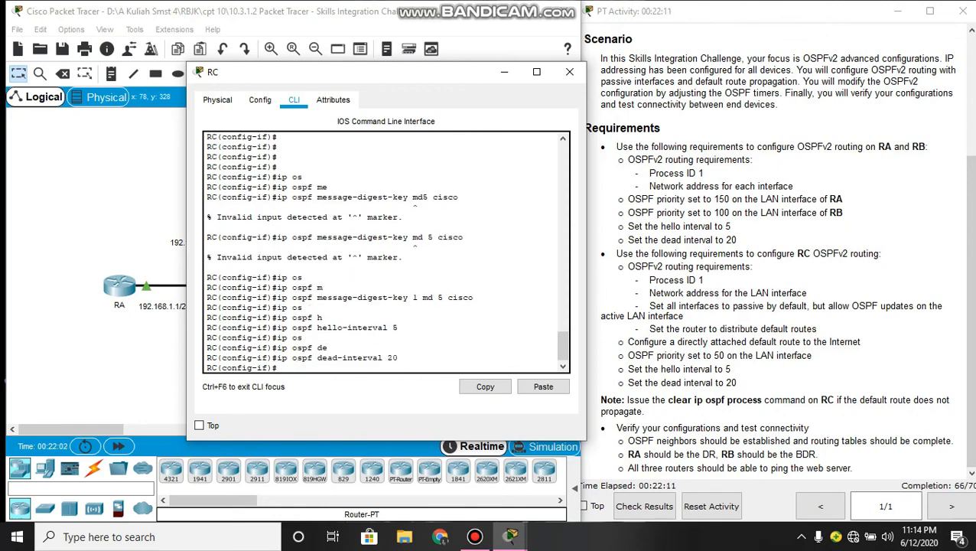
Step: Give g0/0 OSPF priority 50 and leave configuration mode with end
text(ip os)
key(Tab)
text(pr)
key(Tab)
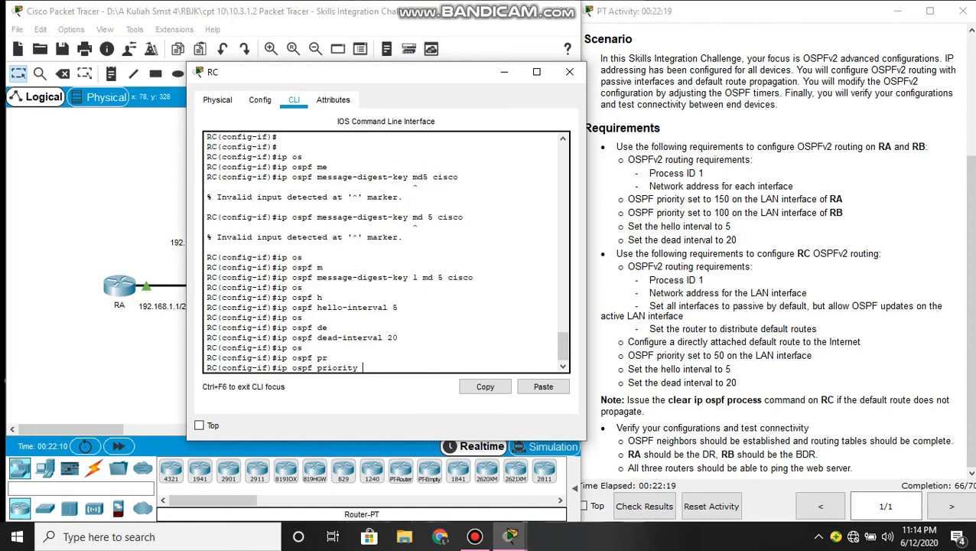
text(50)
key(Return)
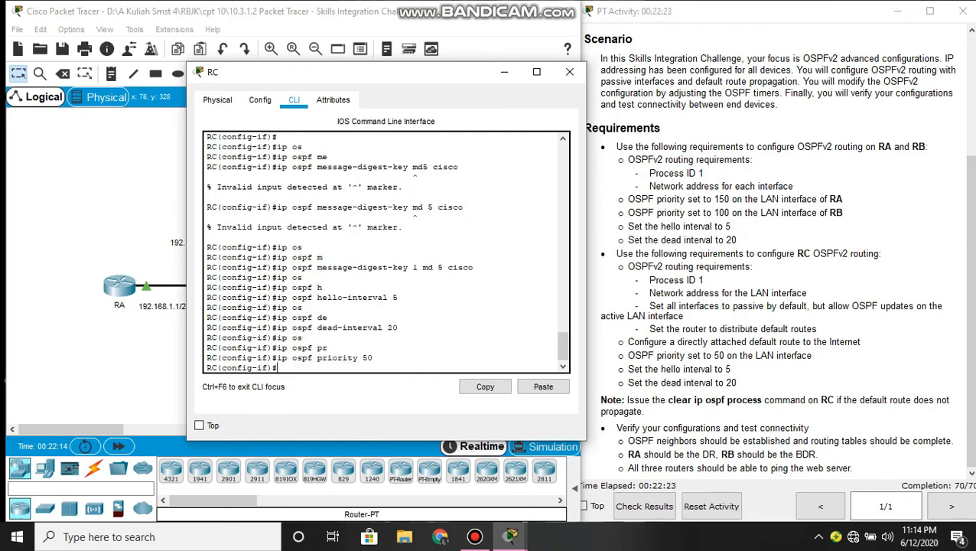
text(end)
key(Return)
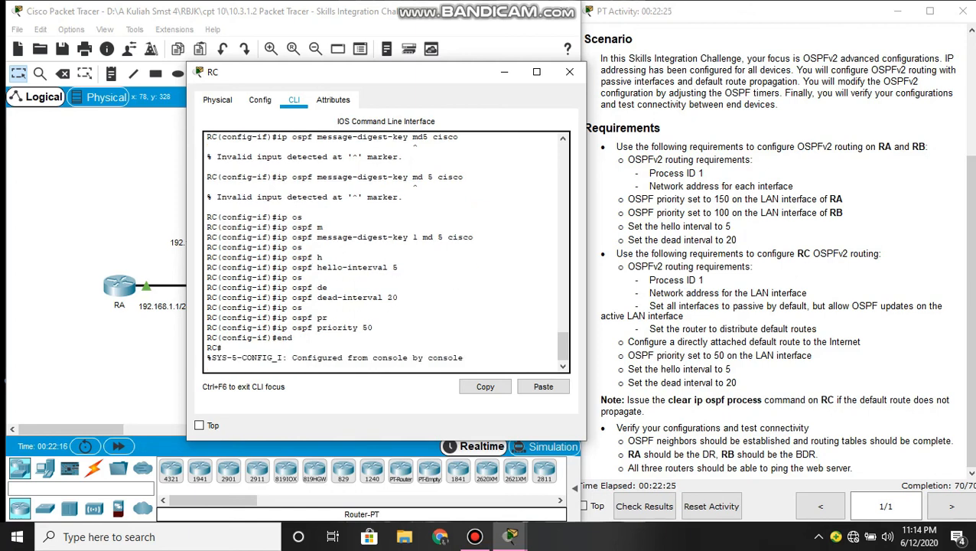
Step: Save RC's running configuration with write memory and close the RC window
text(wr)
key(Tab)
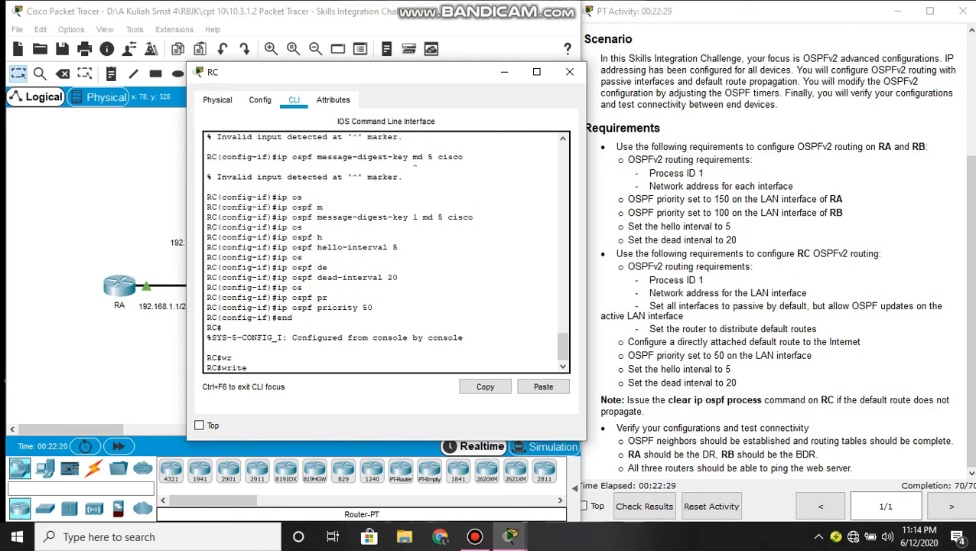
text(mem)
key(Tab)
key(Return)
key(Return)
key(Return)
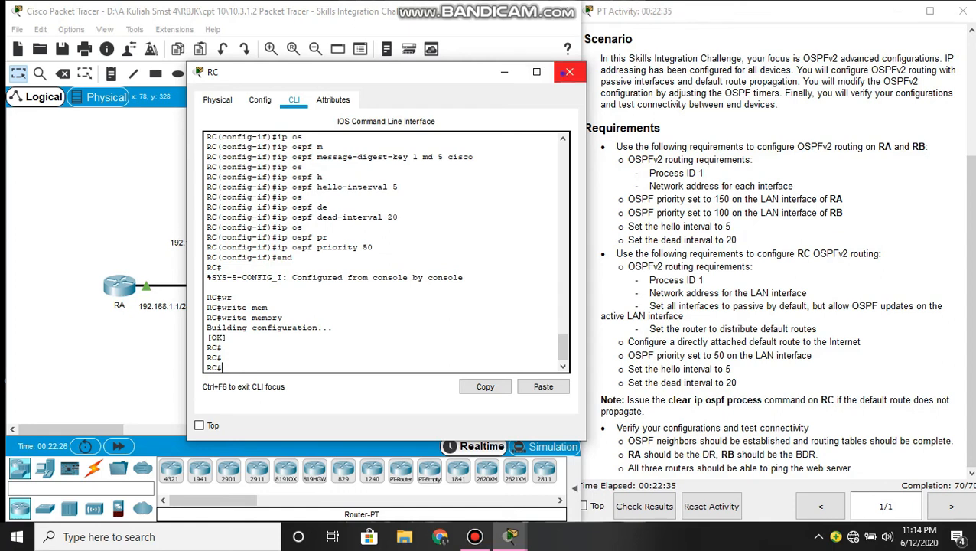
click(569, 71)
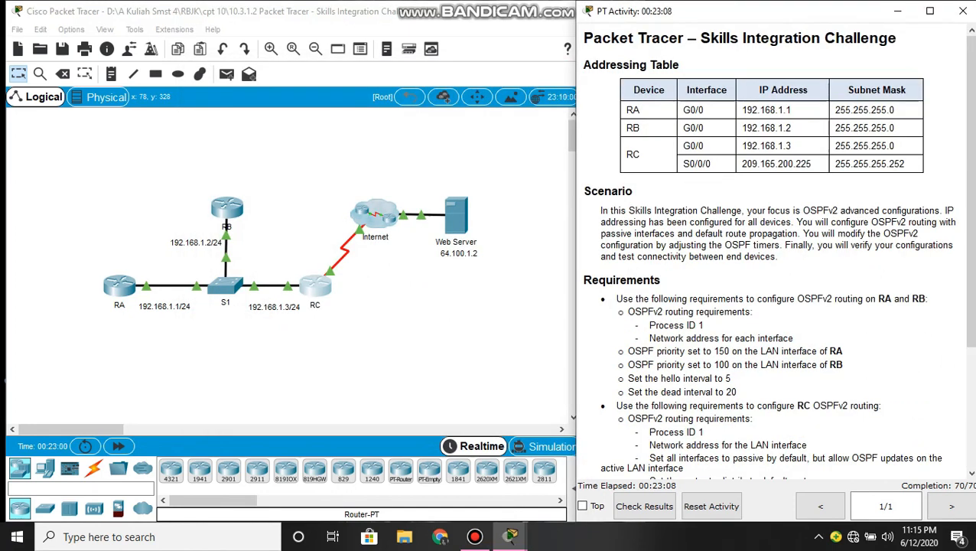